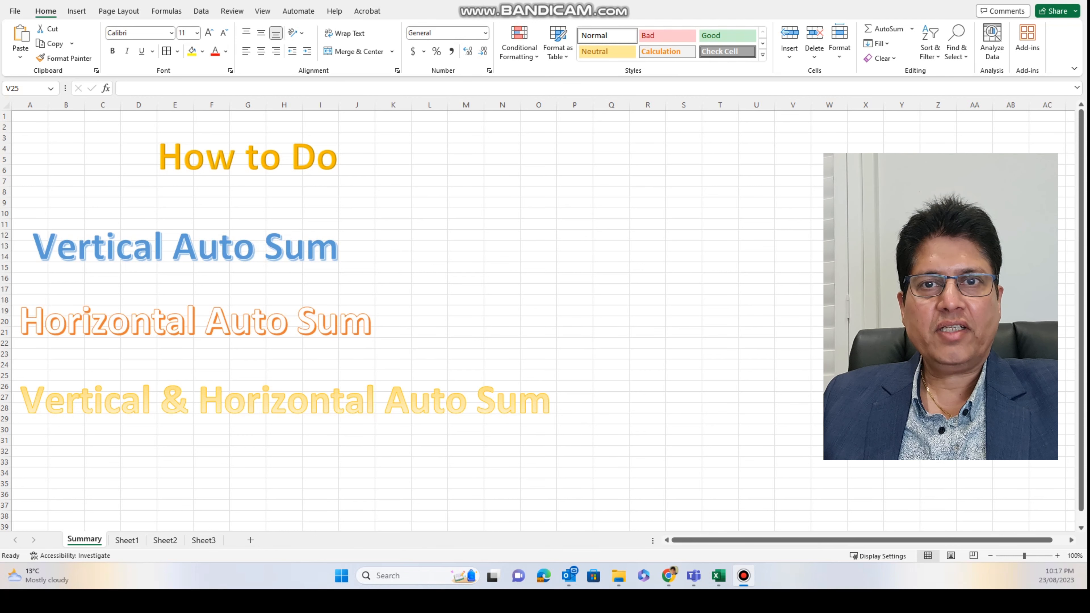
Open Sheet1 and examine the product names and their amounts in the vertical list.
left_click(127, 541)
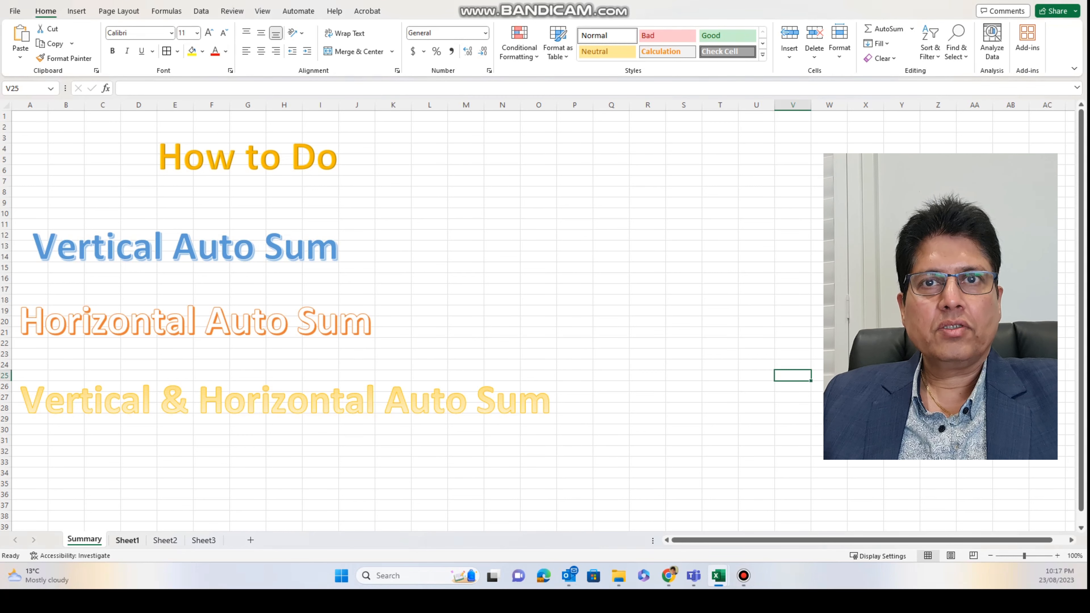
left_click(127, 540)
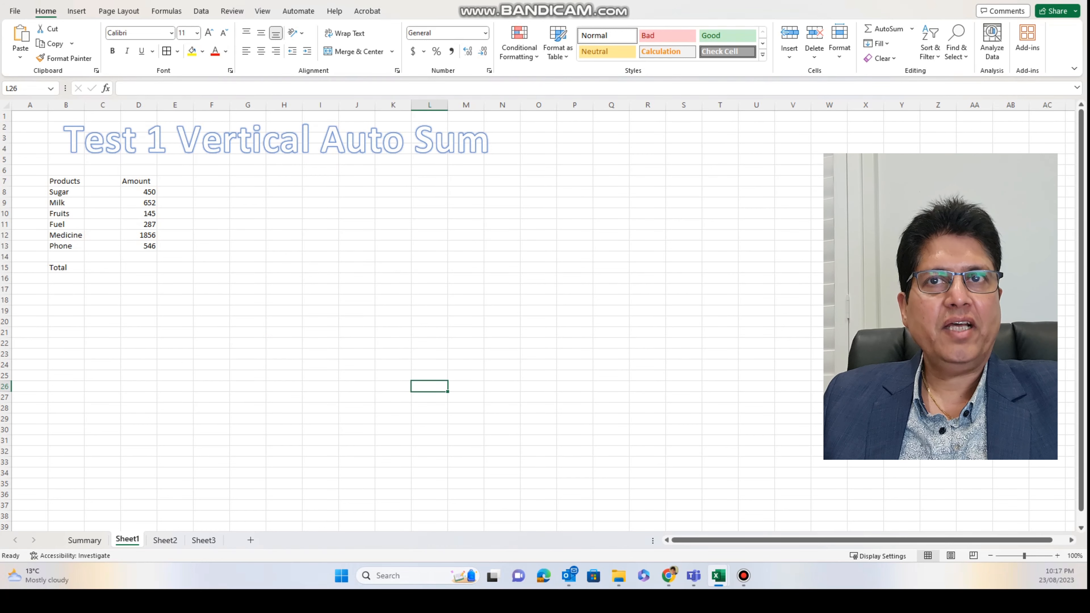
left_click(65, 181)
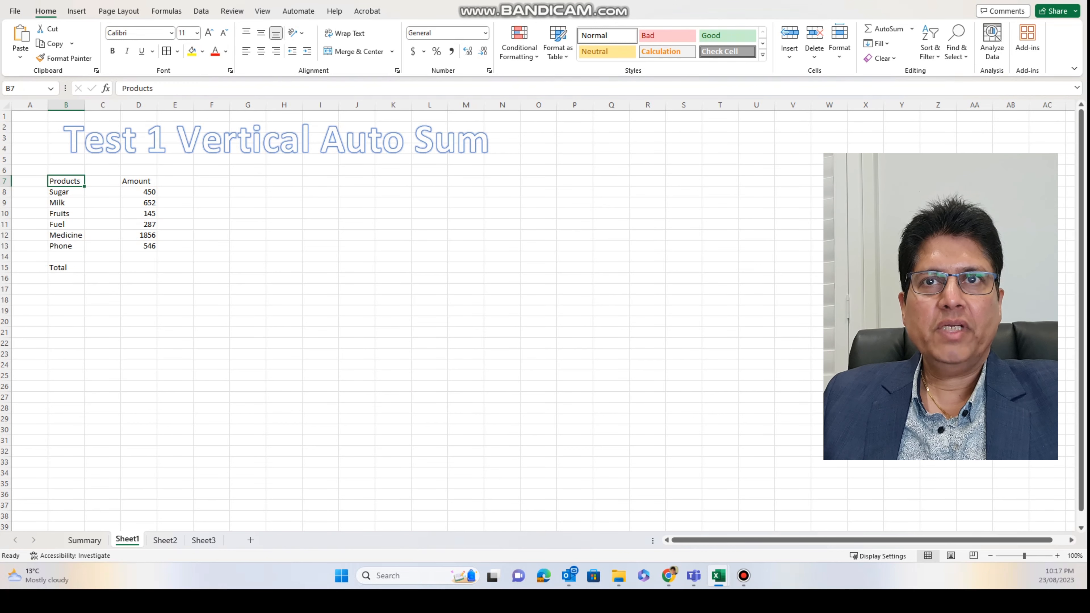
left_click(66, 213)
left_click(65, 224)
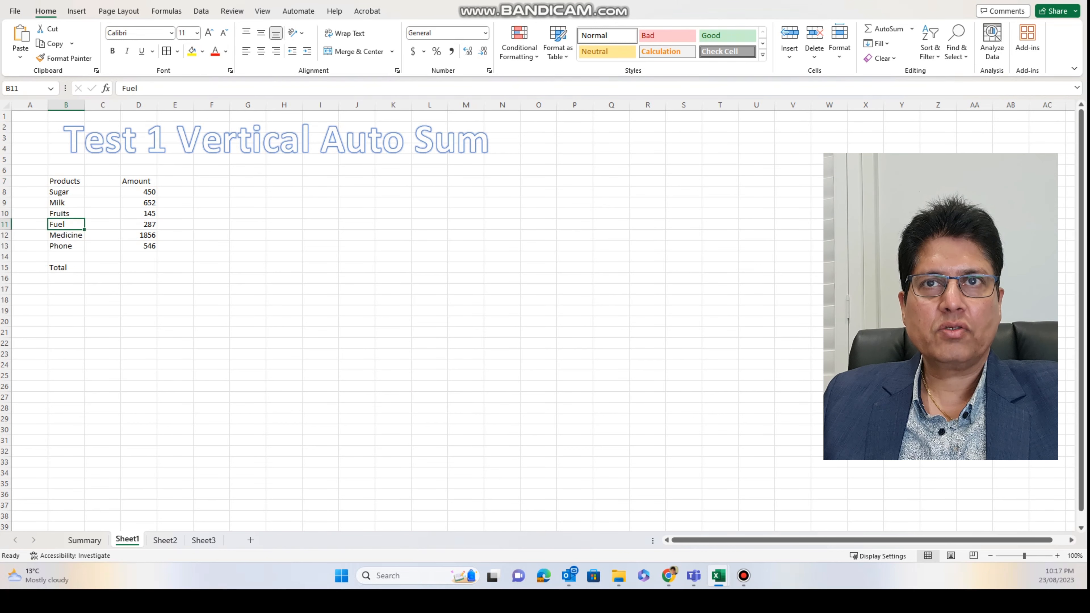
left_click(139, 213)
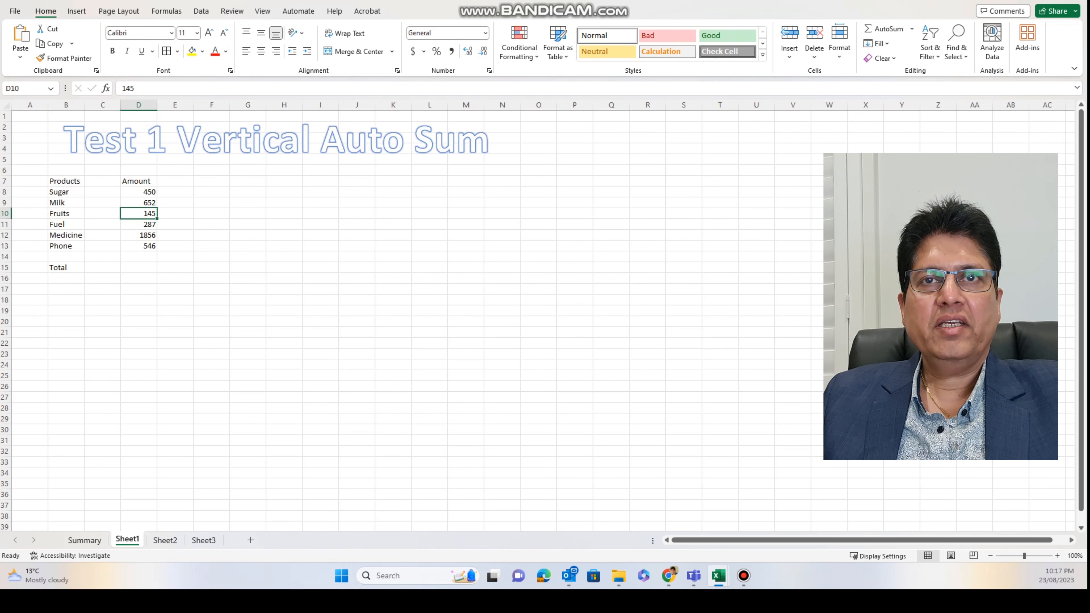
left_click(139, 202)
left_click(139, 224)
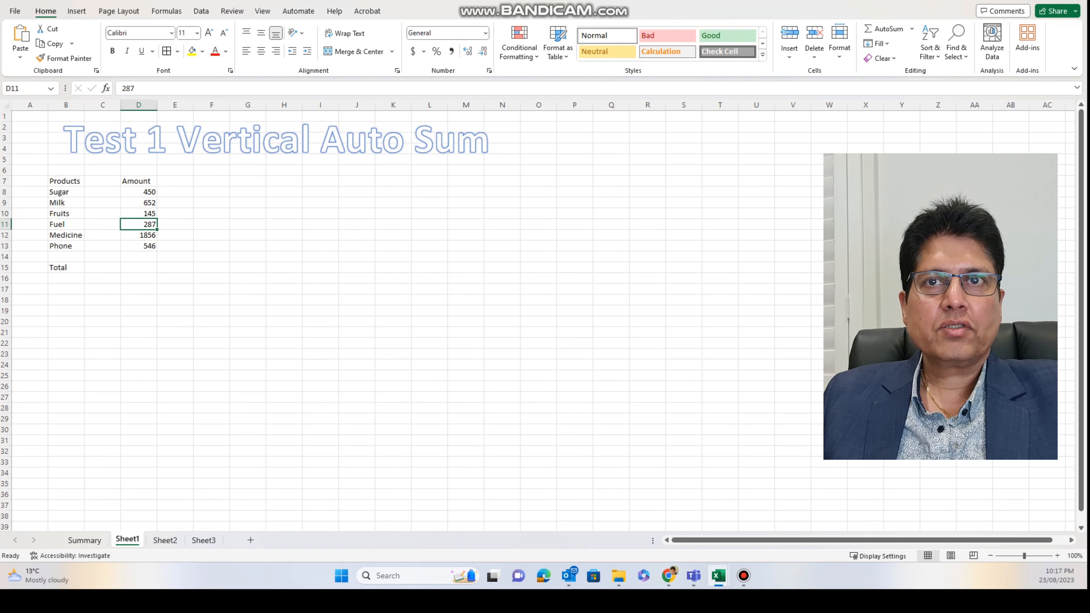
Total the Amount column in cell D15 with AutoSum over D8:D14, and check the resulting formula.
left_click(139, 267)
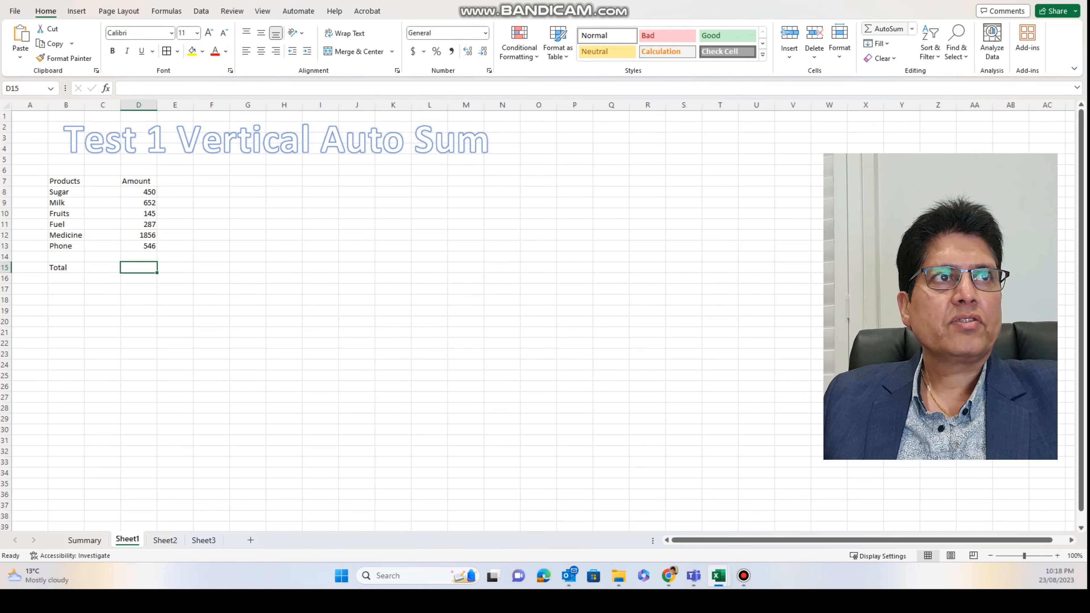
left_click(884, 29)
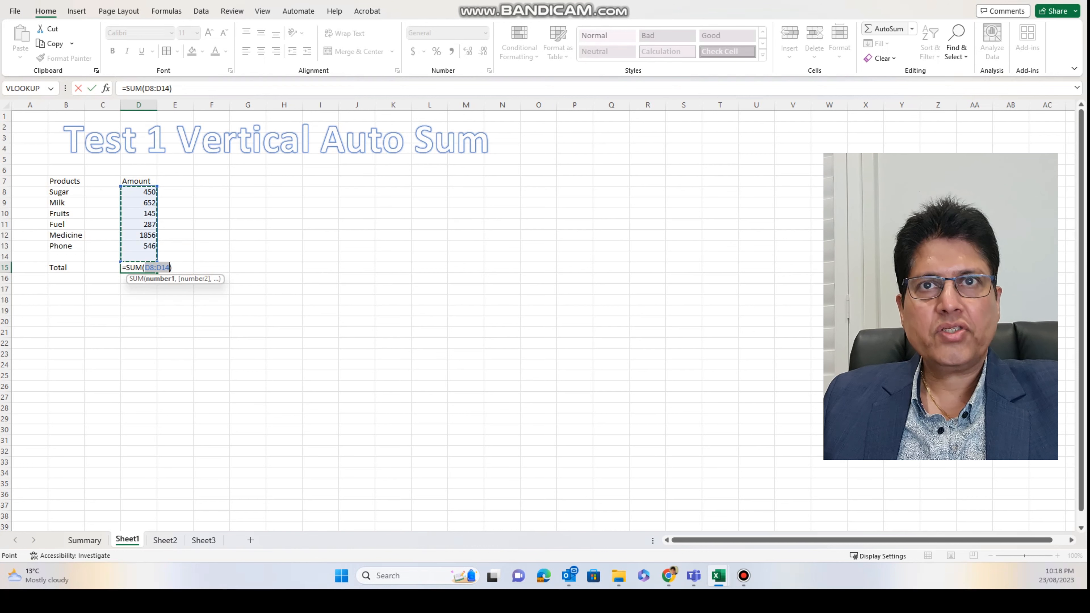
key("Return")
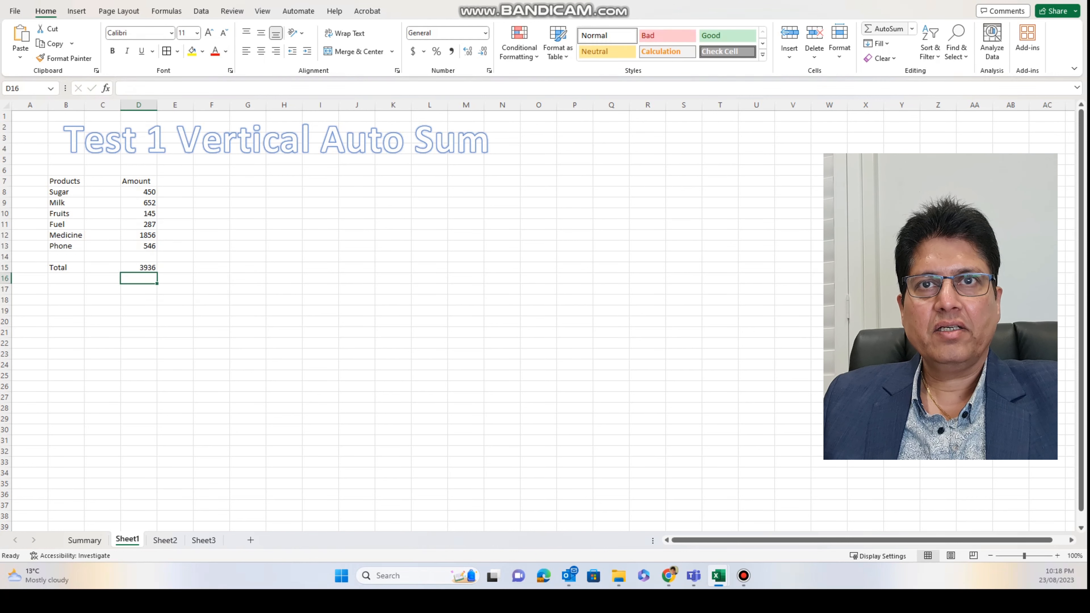
left_click(139, 268)
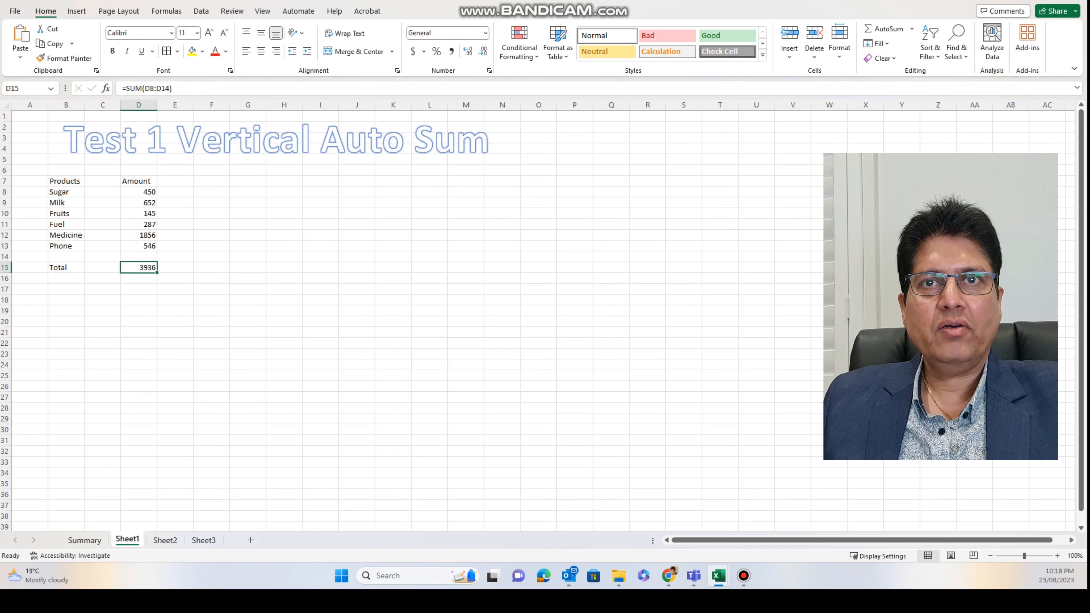
Enter the formula =sum(D8:D13) manually in cell D17 to add up the product amounts.
left_click(138, 289)
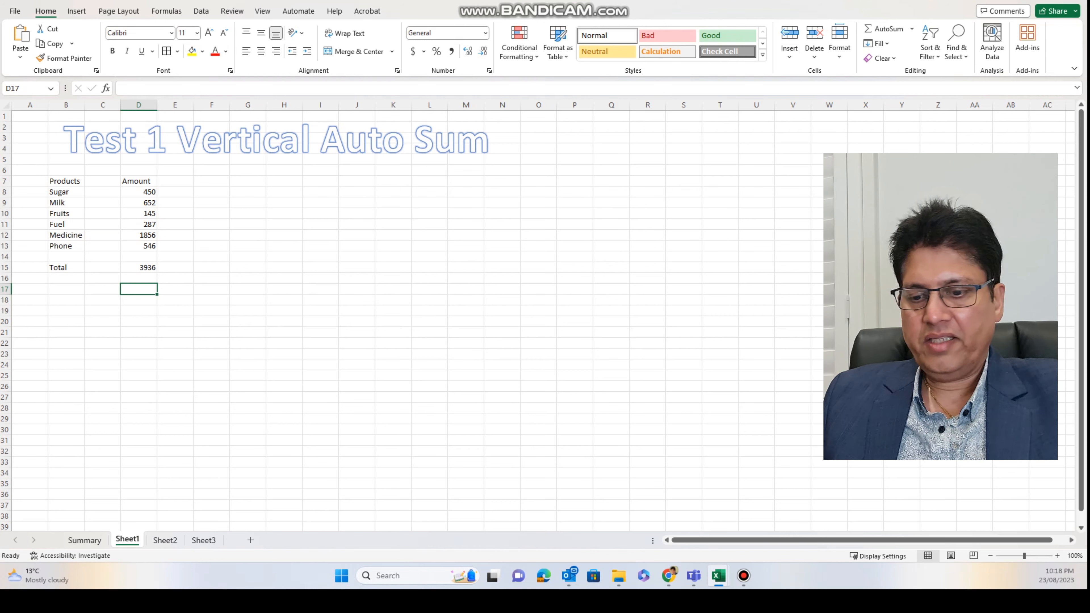
type("=")
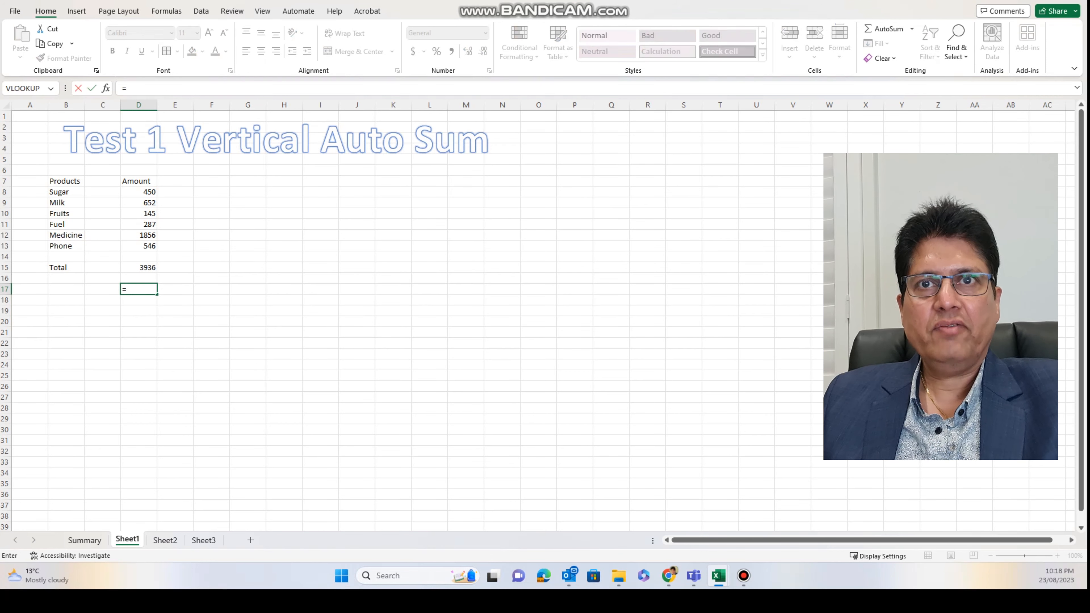
type("sum")
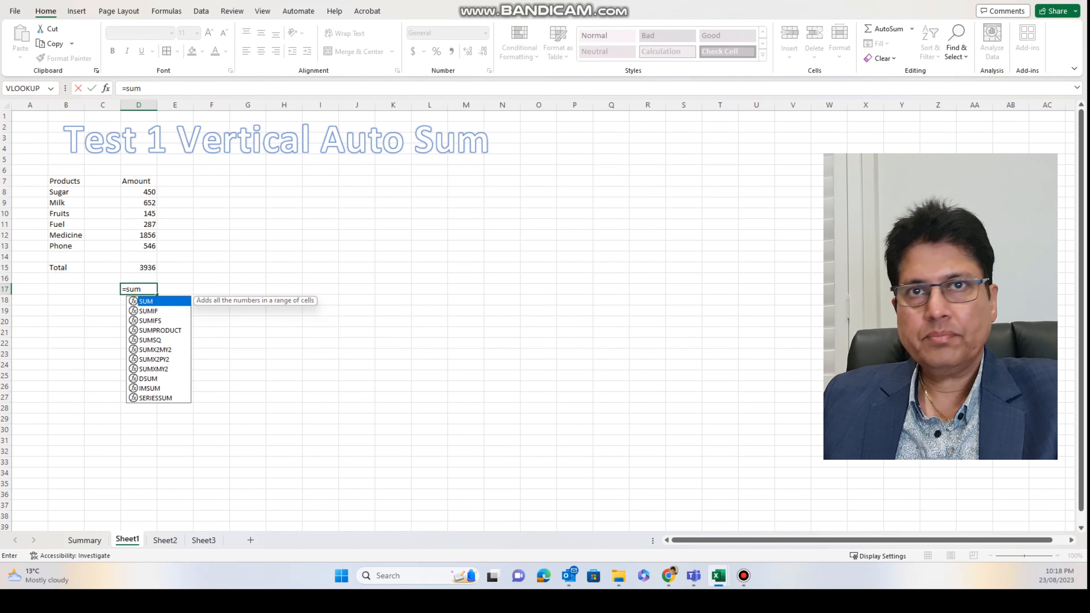
type("(")
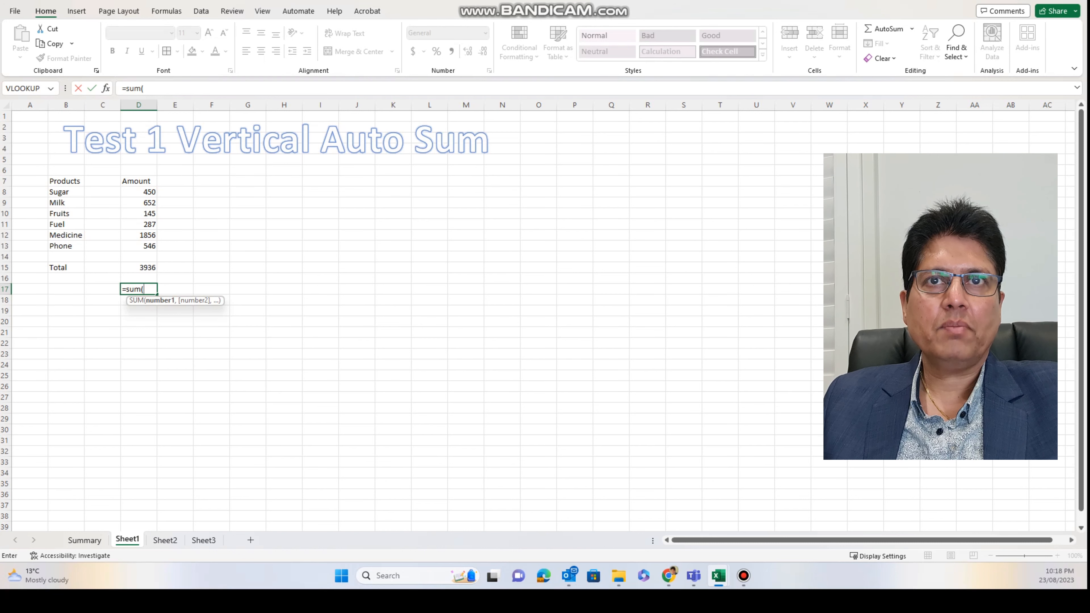
left_click(138, 191)
left_click_drag(150, 194, 152, 248)
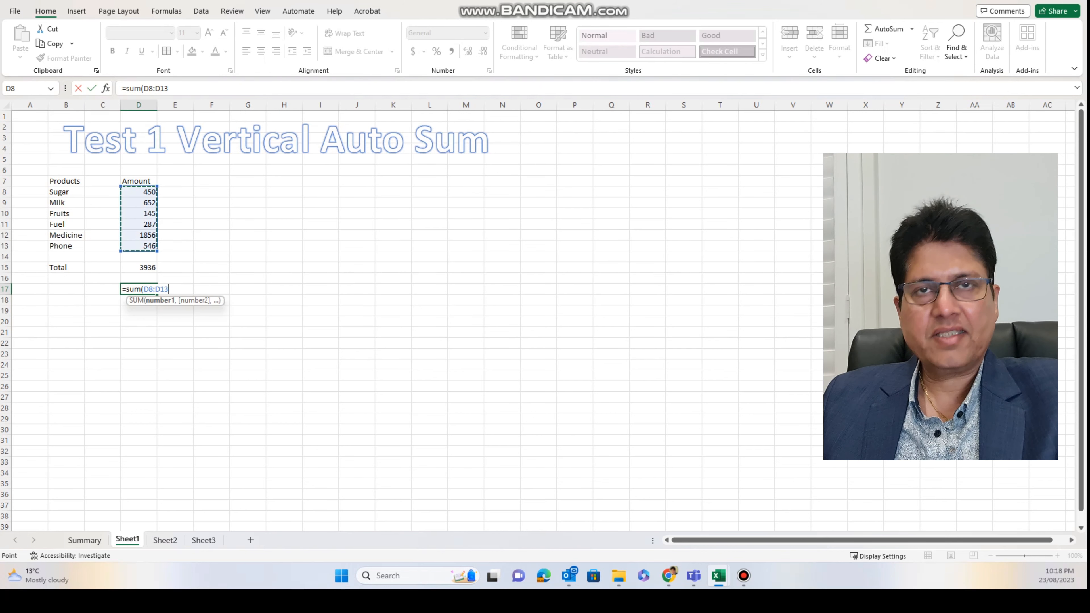
type(")")
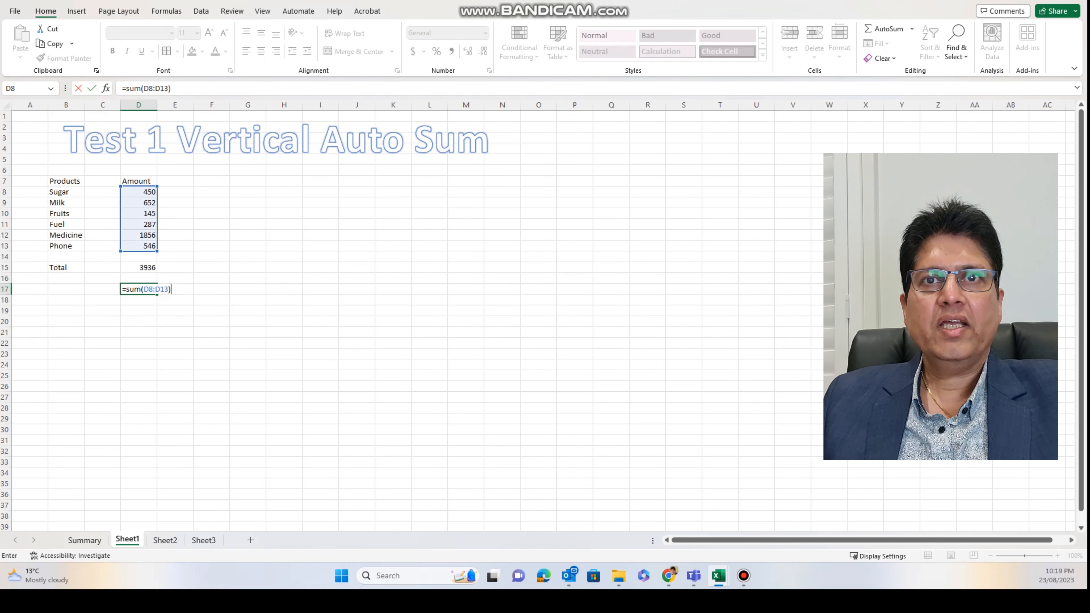
key("Return")
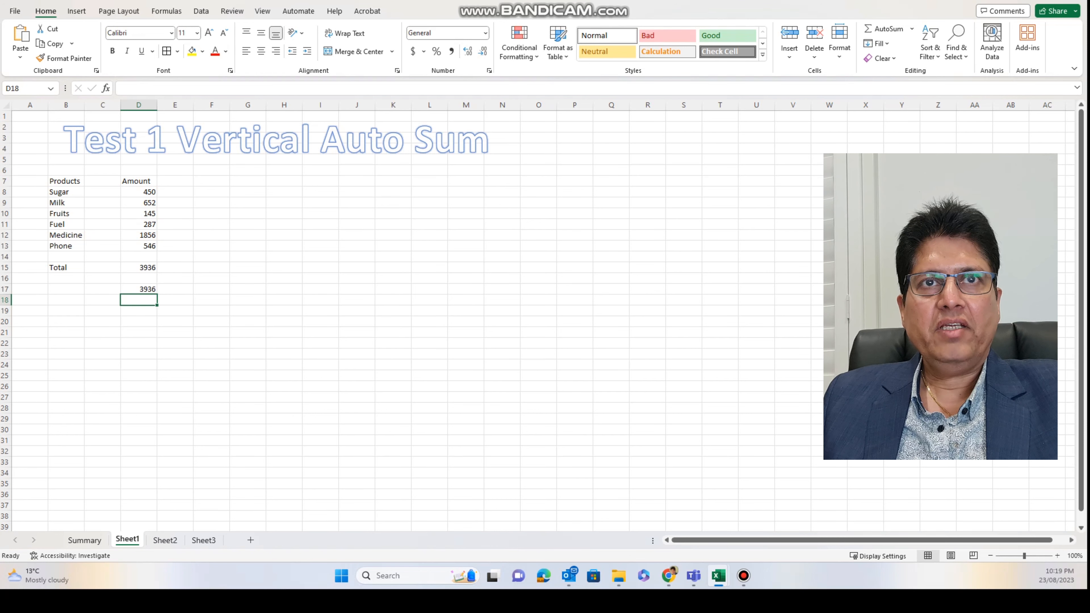
Set the Sugar amount in cell D8 to 500.
left_click(138, 203)
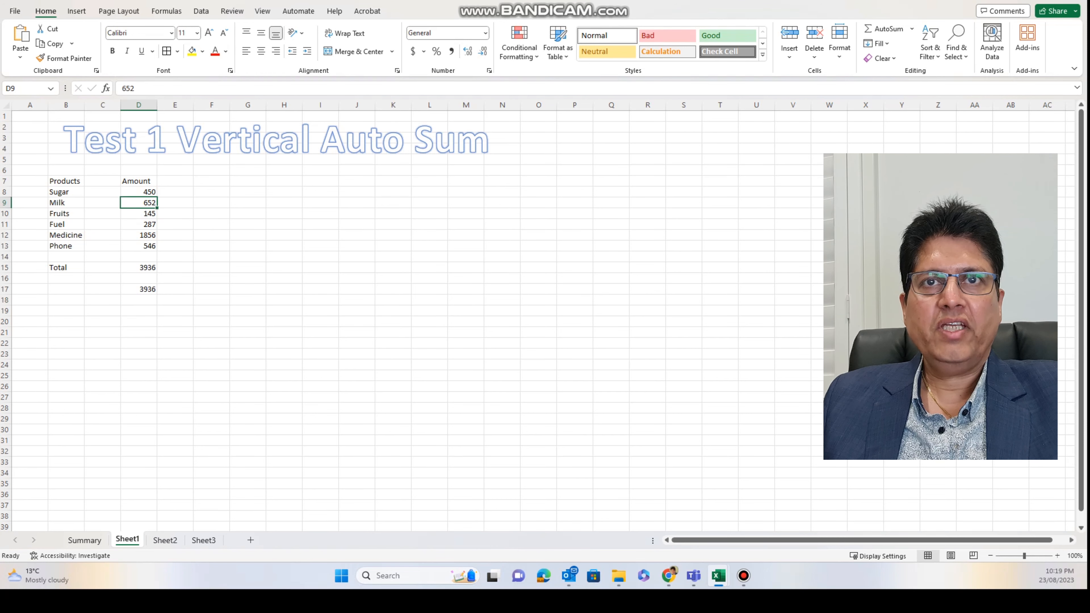
left_click(139, 224)
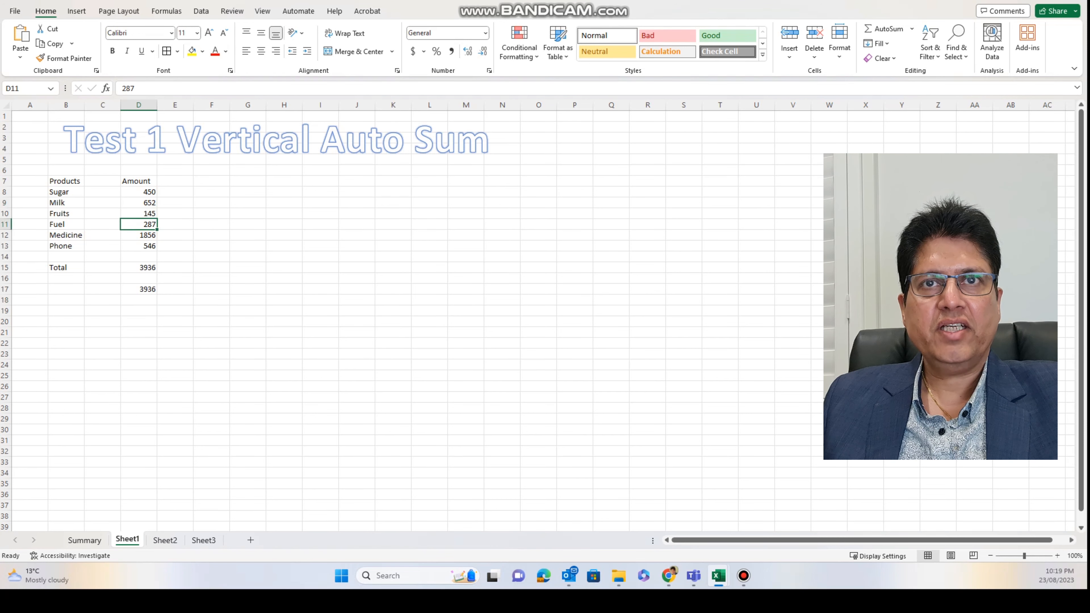
left_click(138, 192)
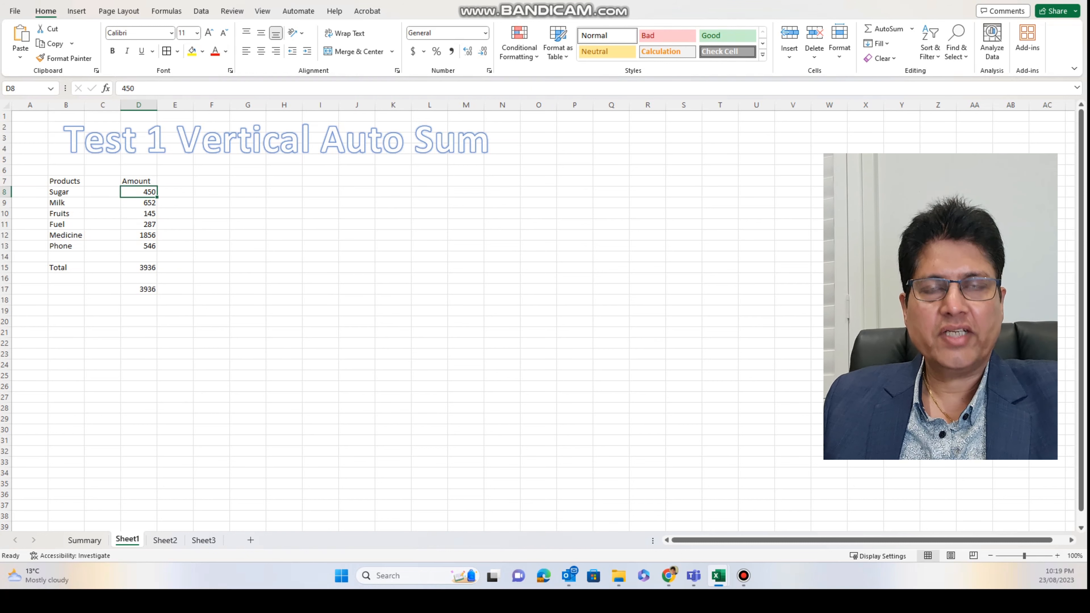
type("500")
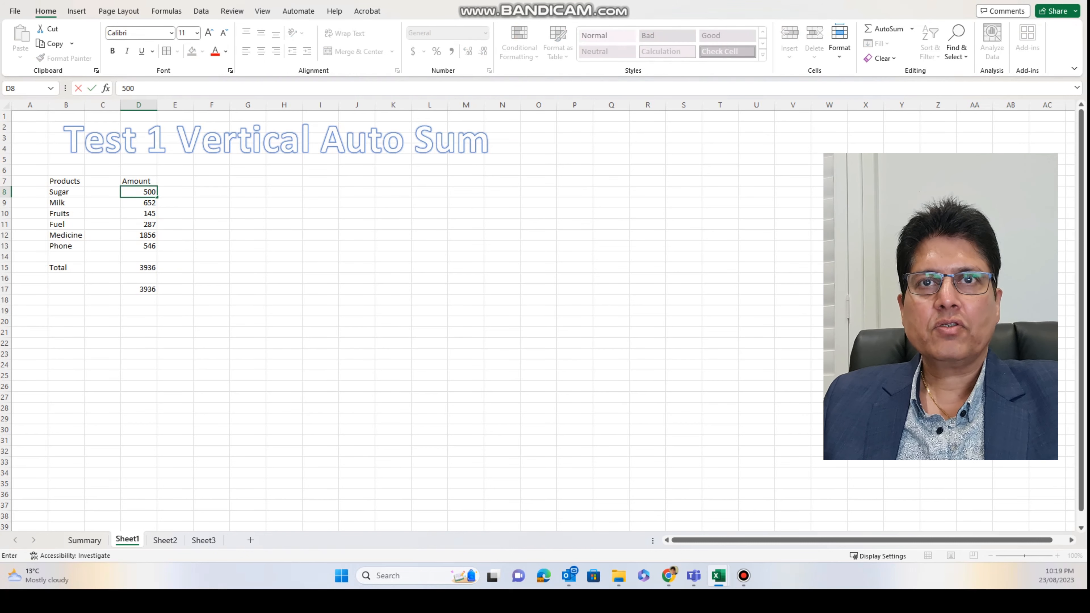
key("Return")
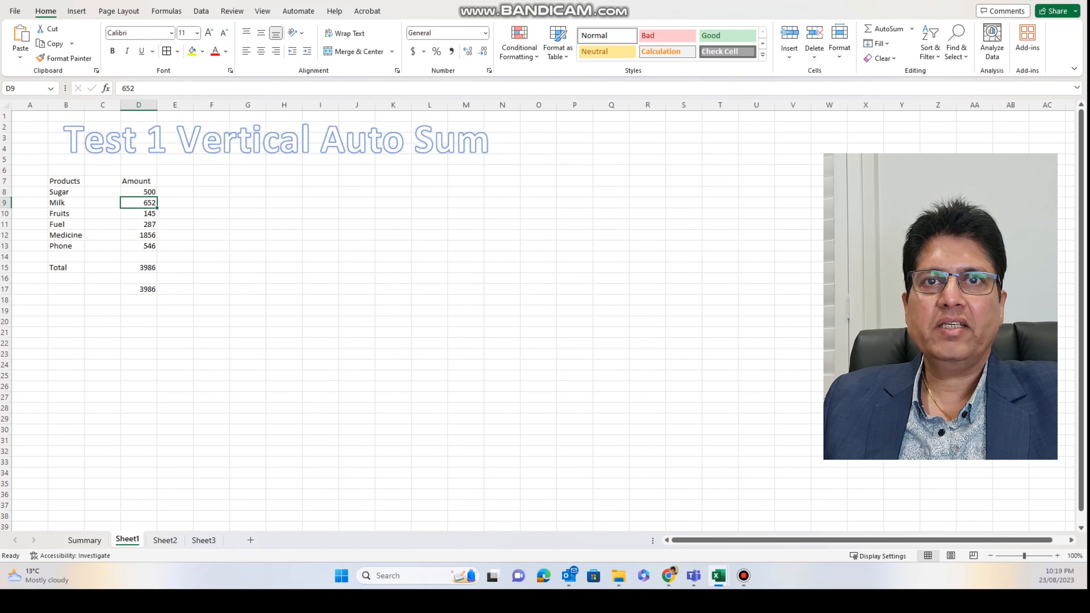
left_click(321, 257)
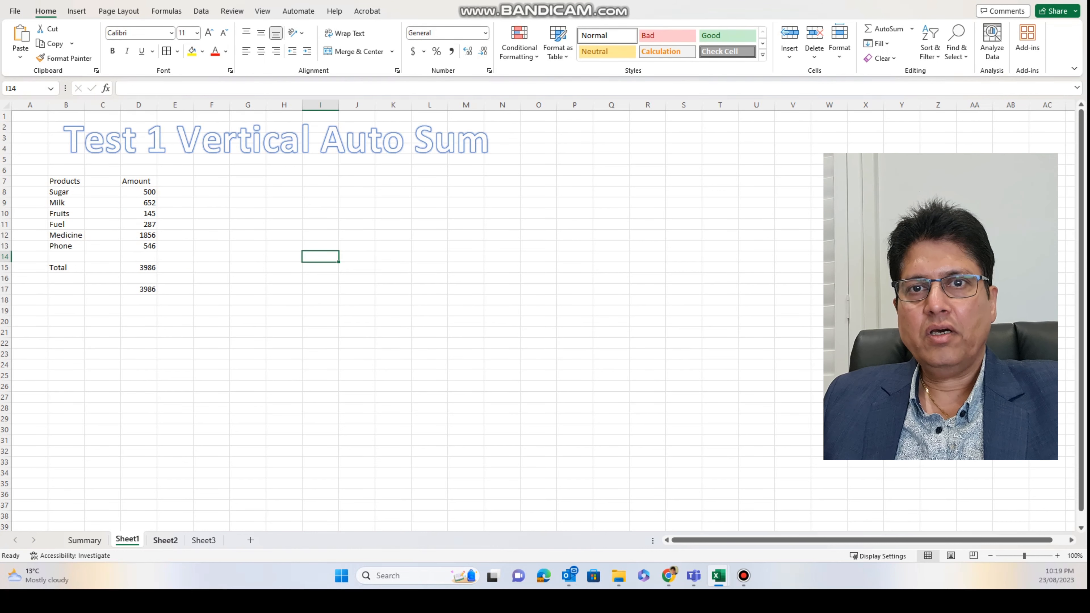
Open Sheet2 and examine the monthly sales row from Jan-23 to Apr-23.
left_click(165, 540)
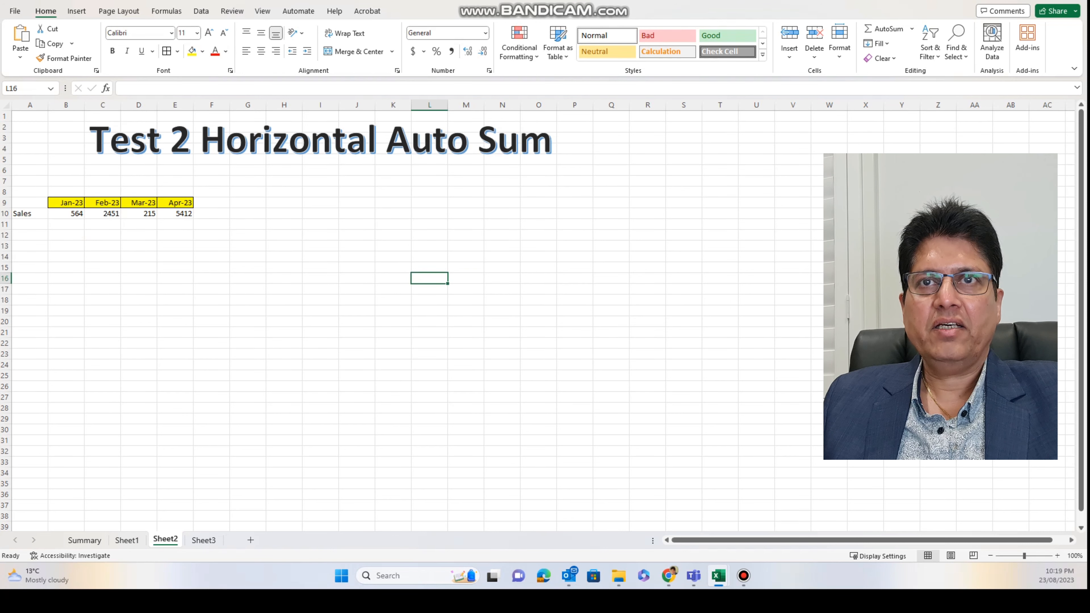
left_click(65, 213)
left_click(102, 213)
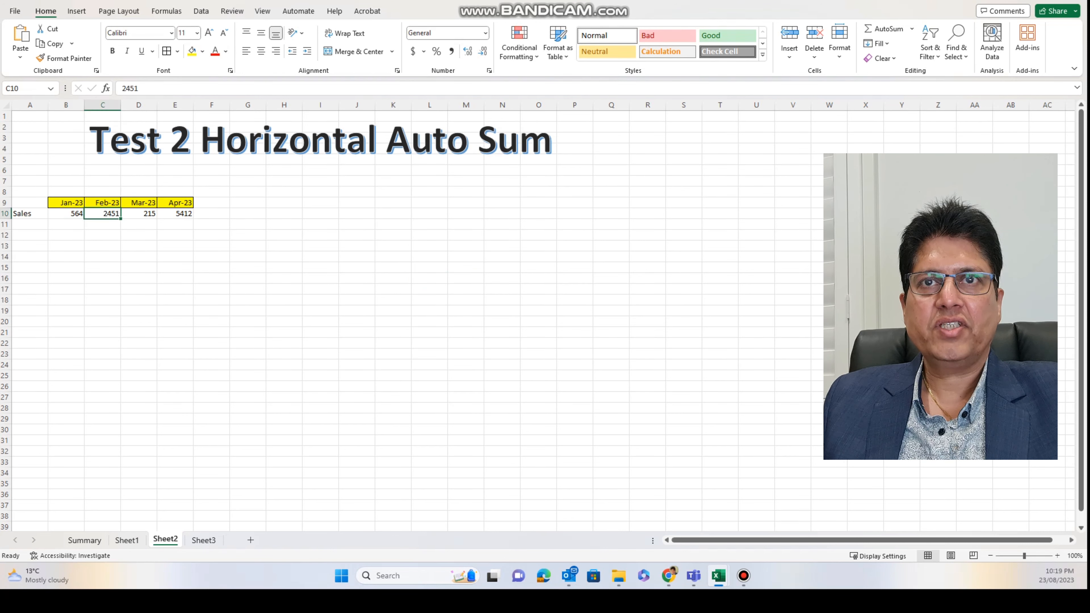
left_click(139, 213)
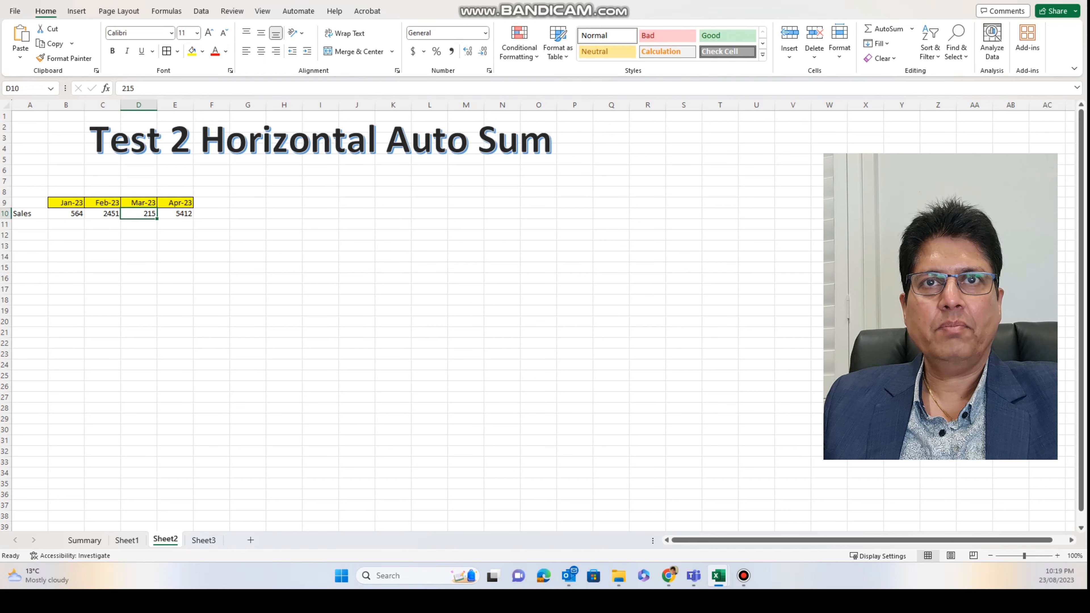
left_click(175, 203)
left_click(175, 224)
left_click(30, 224)
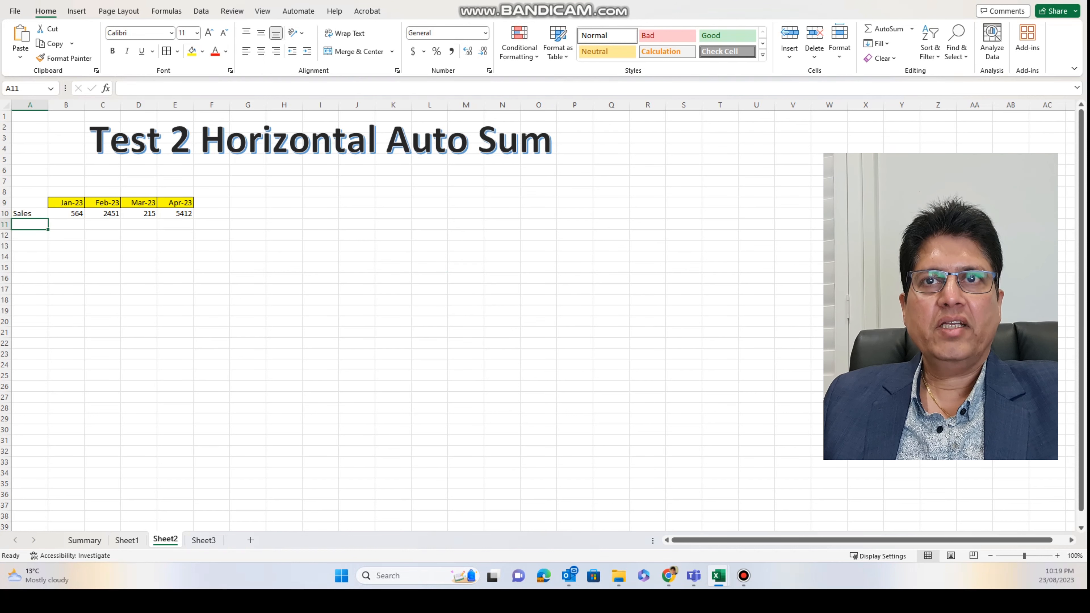
left_click(138, 257)
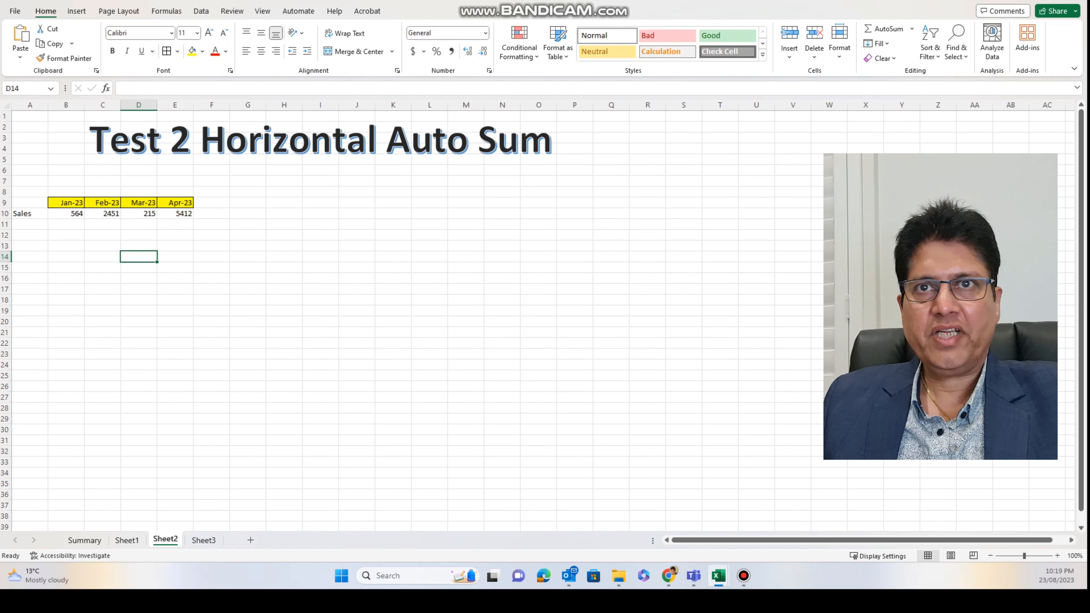
left_click(212, 257)
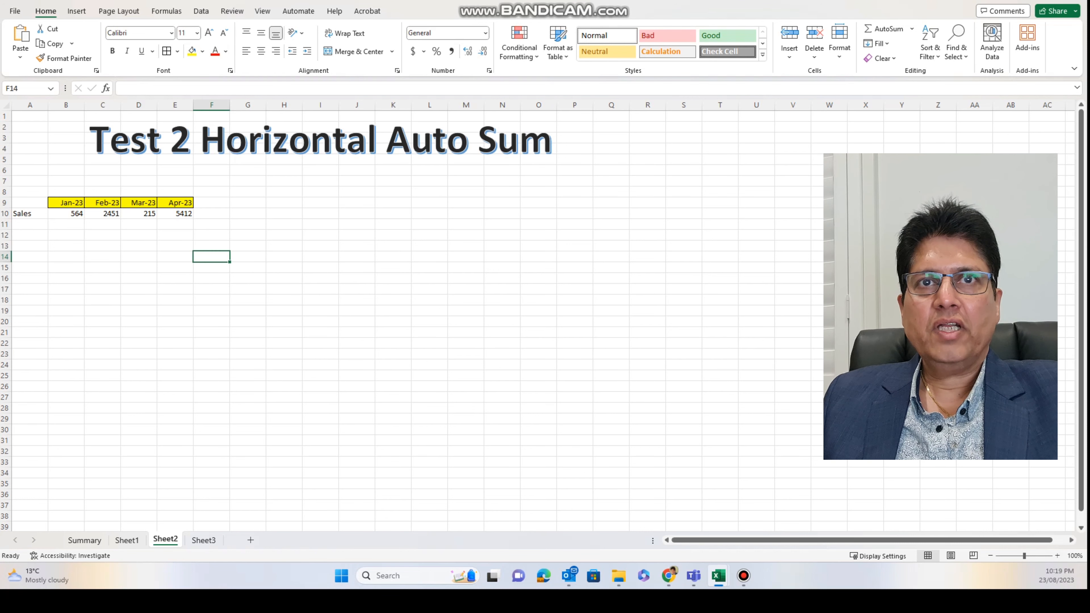
Total the January to April sales in cell F10 with AutoSum over B10:E10.
left_click(248, 213)
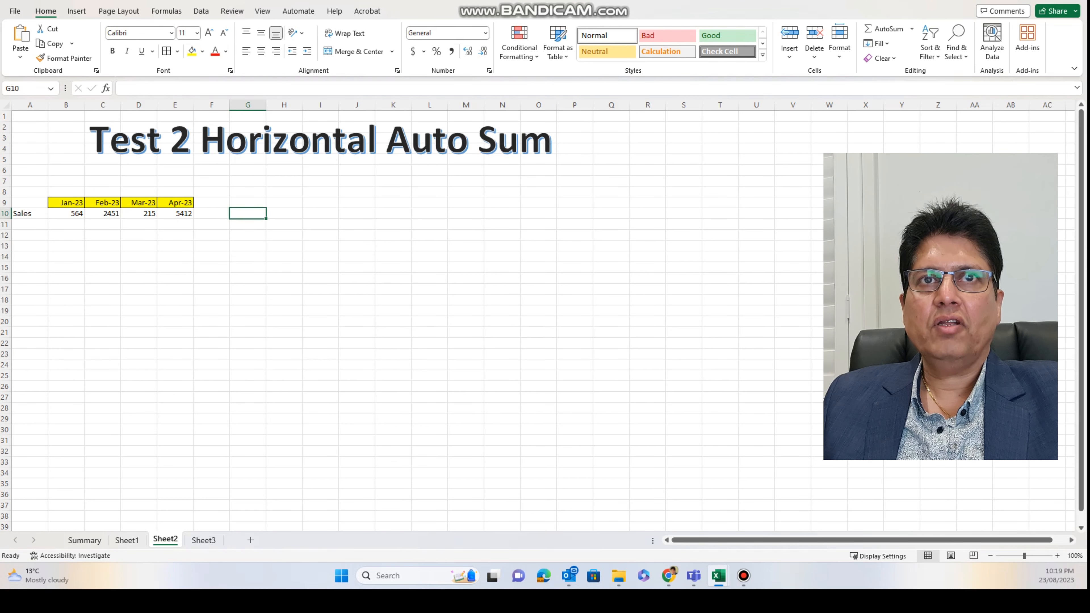
left_click(211, 213)
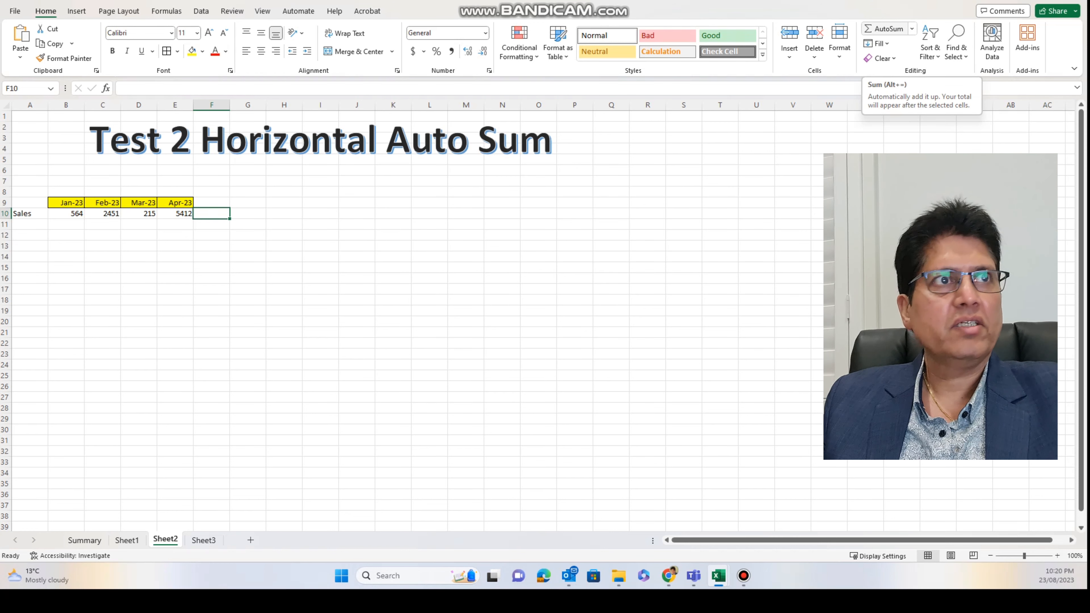
left_click(885, 29)
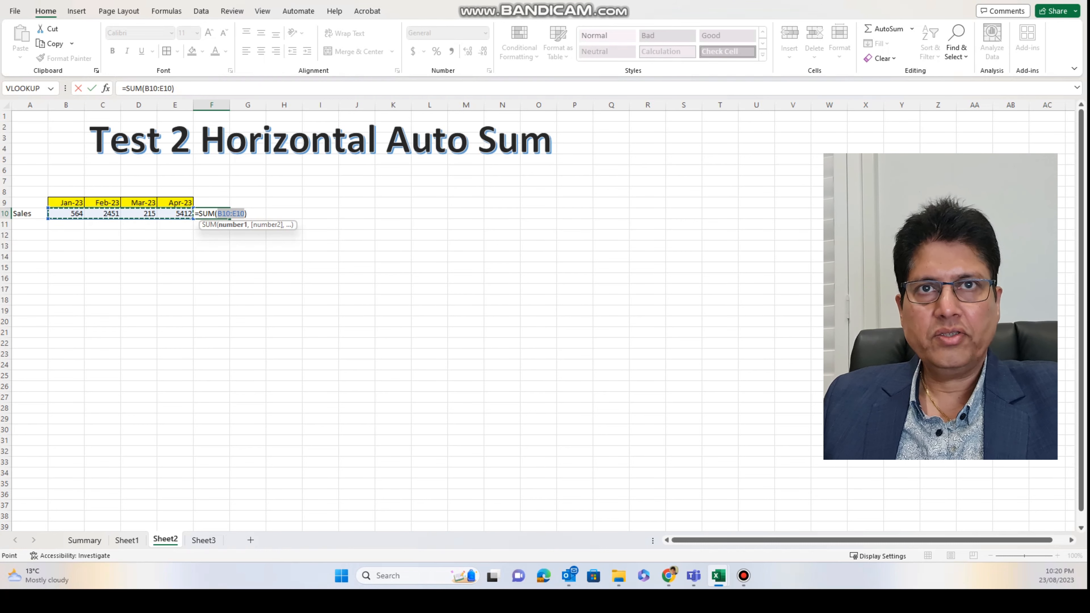
key("Return")
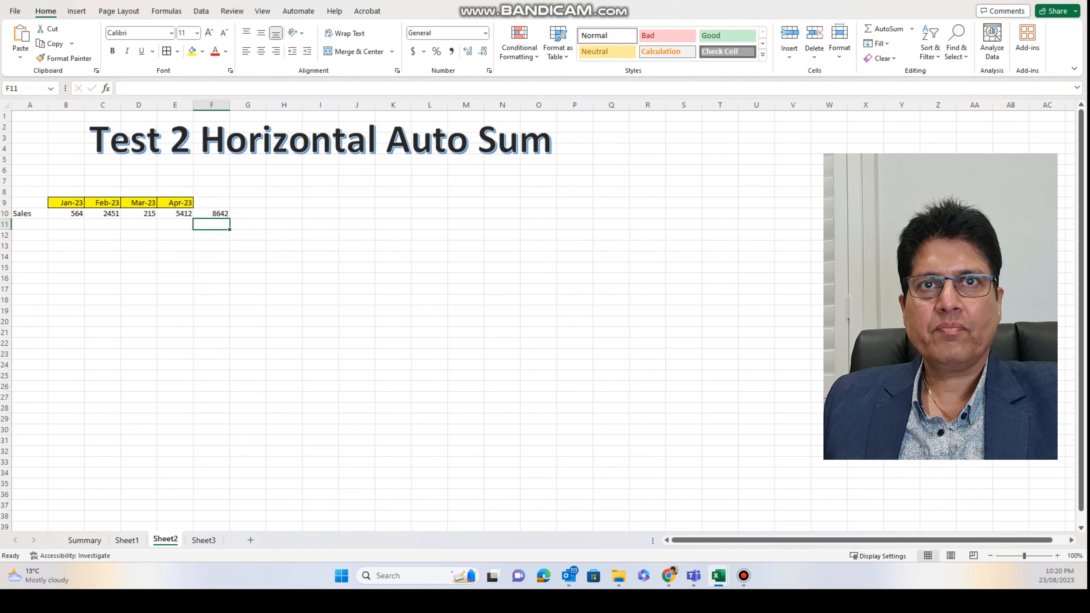
Clear the AutoSum total from cell F10 at the end of the Sales row.
left_click(212, 279)
left_click(211, 213)
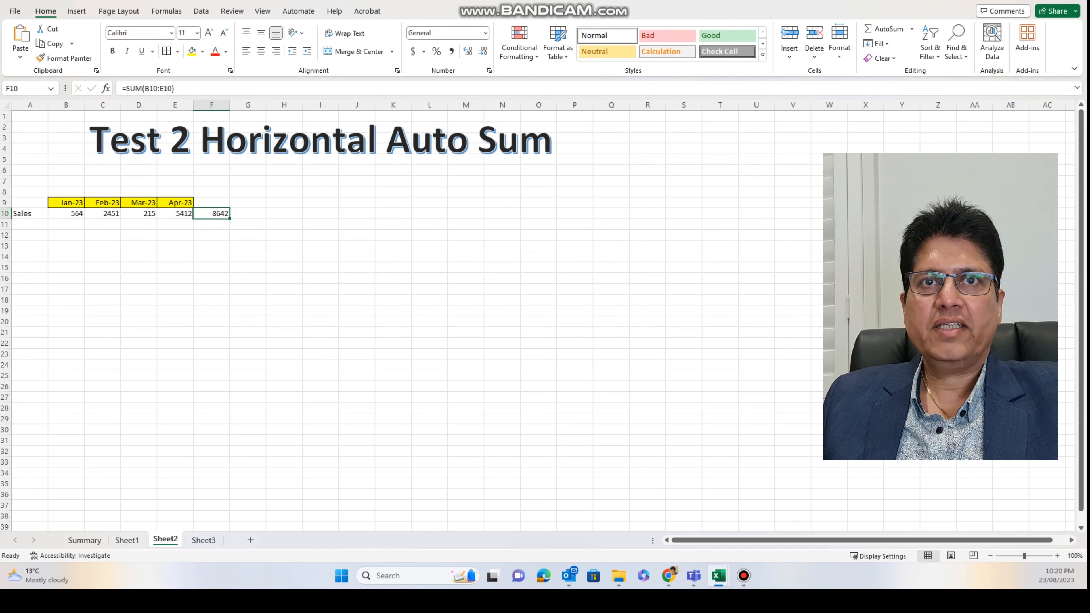
key("Delete")
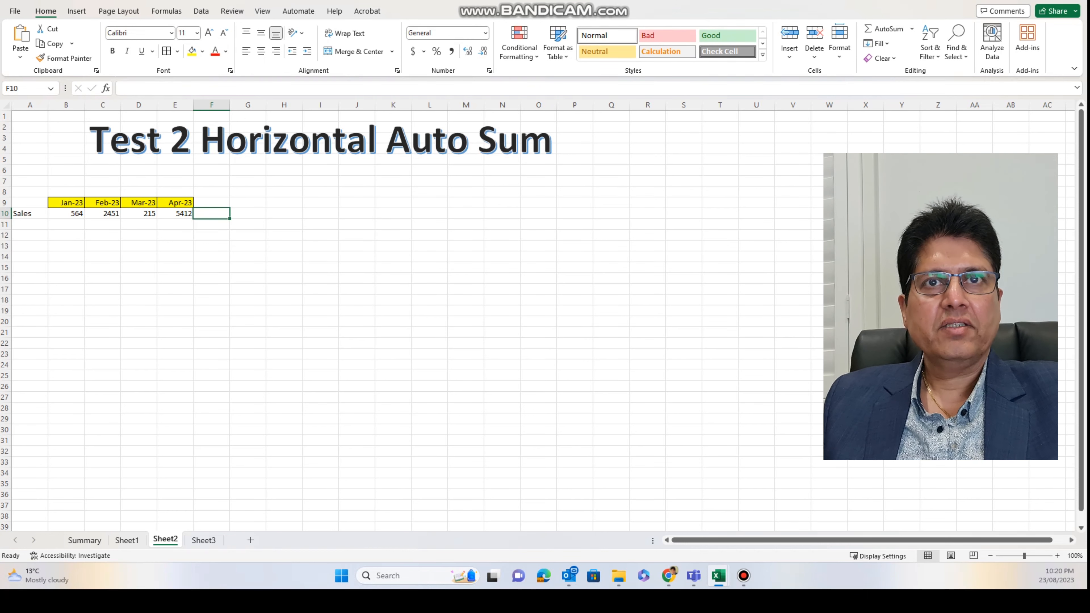
Re-enter the horizontal sales total in cell F10 with AutoSum over B10:E10 and check its formula.
left_click(884, 29)
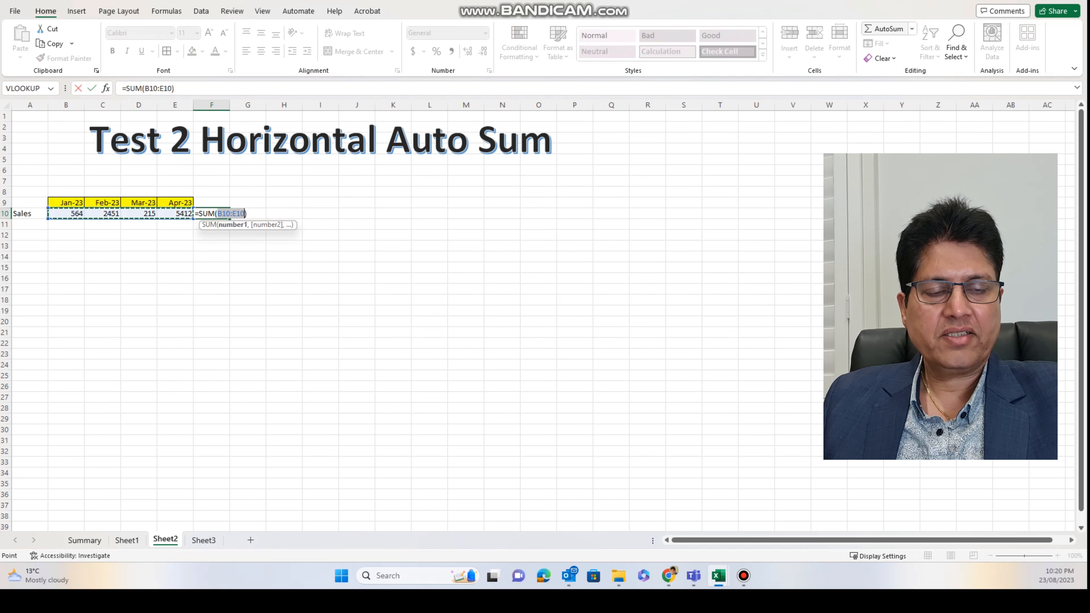
key("Return")
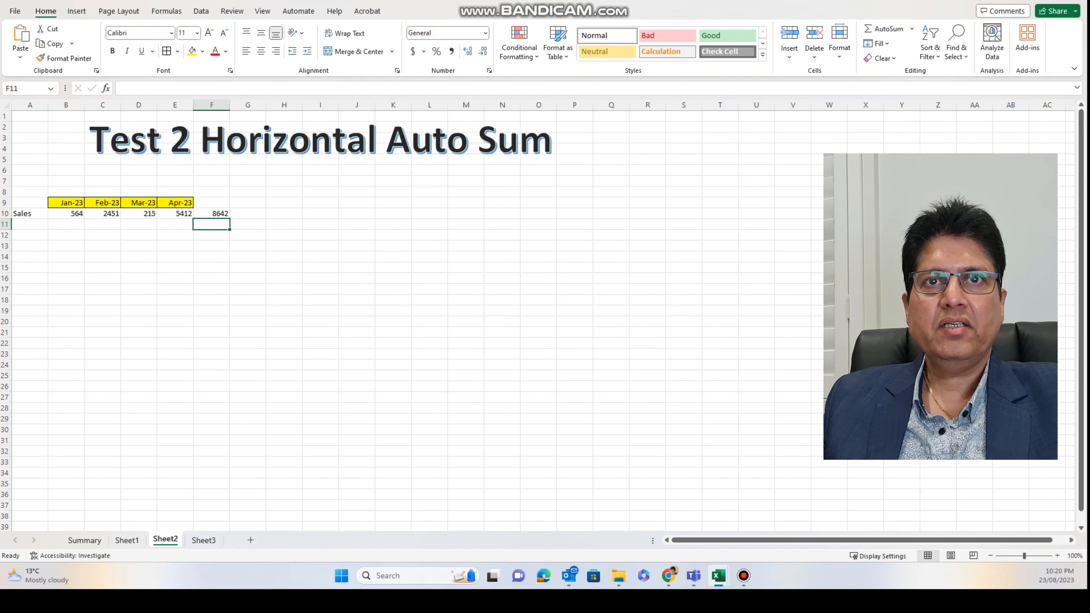
left_click(212, 257)
left_click(212, 213)
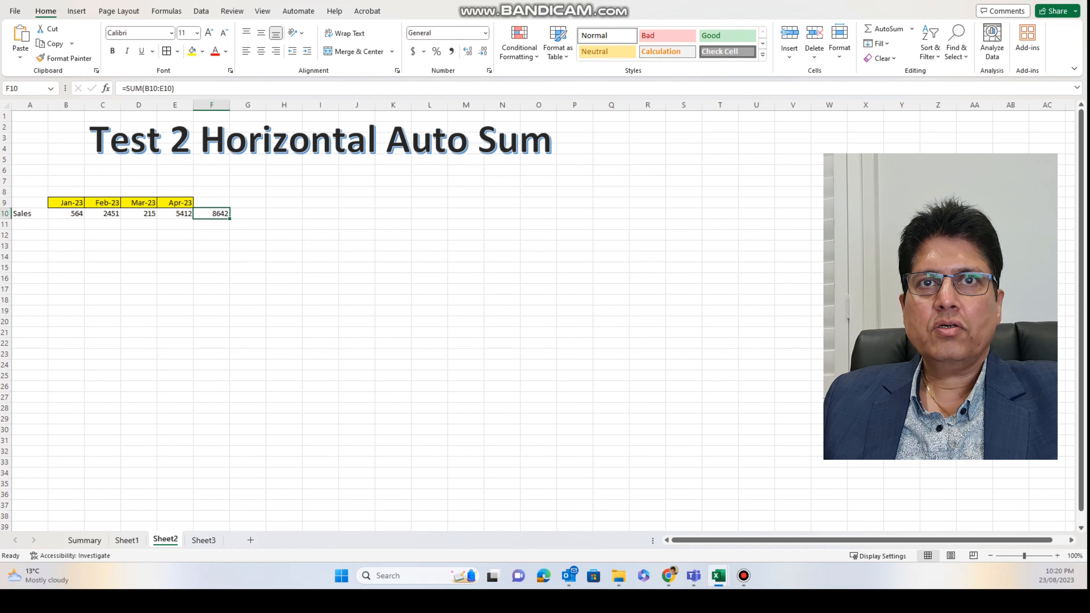
left_click(211, 246)
left_click(211, 235)
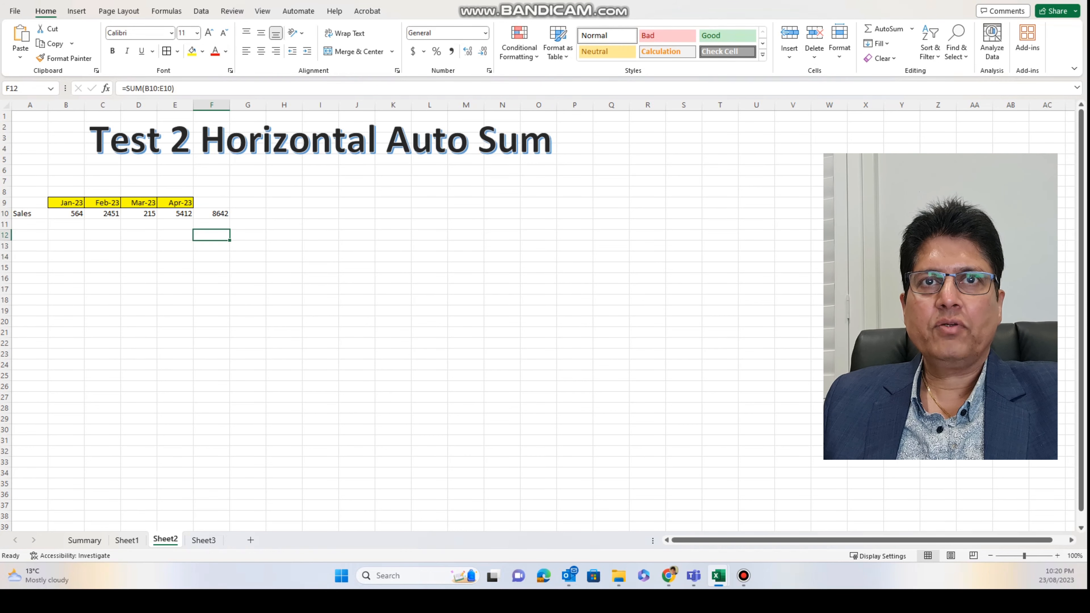
Replace the AutoSum total in cell F10 with a manually entered =SUM(B10:E10) formula.
left_click(212, 213)
key("Delete")
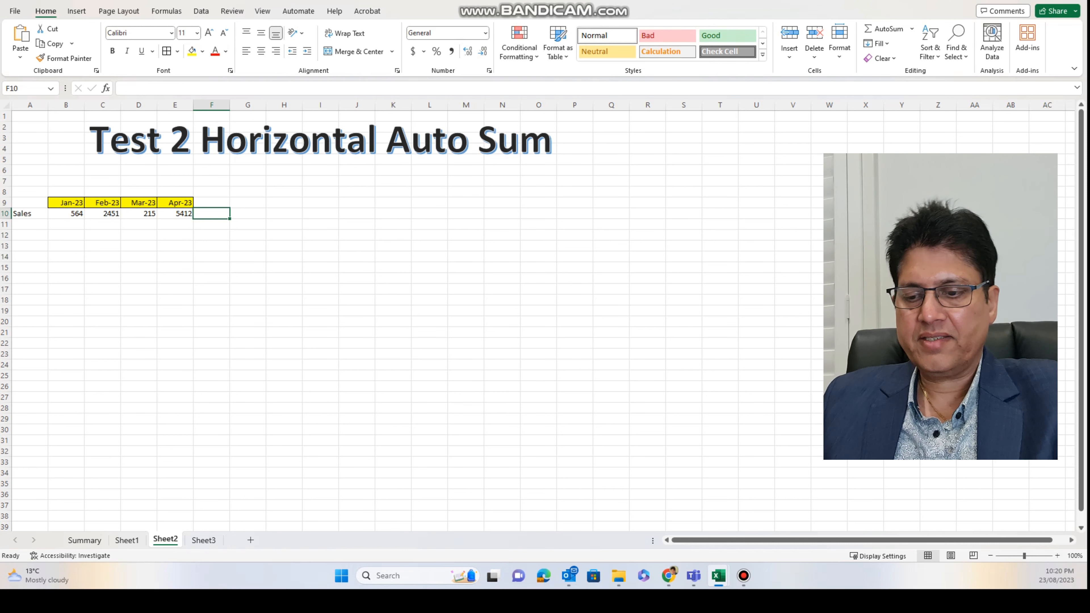
type("=")
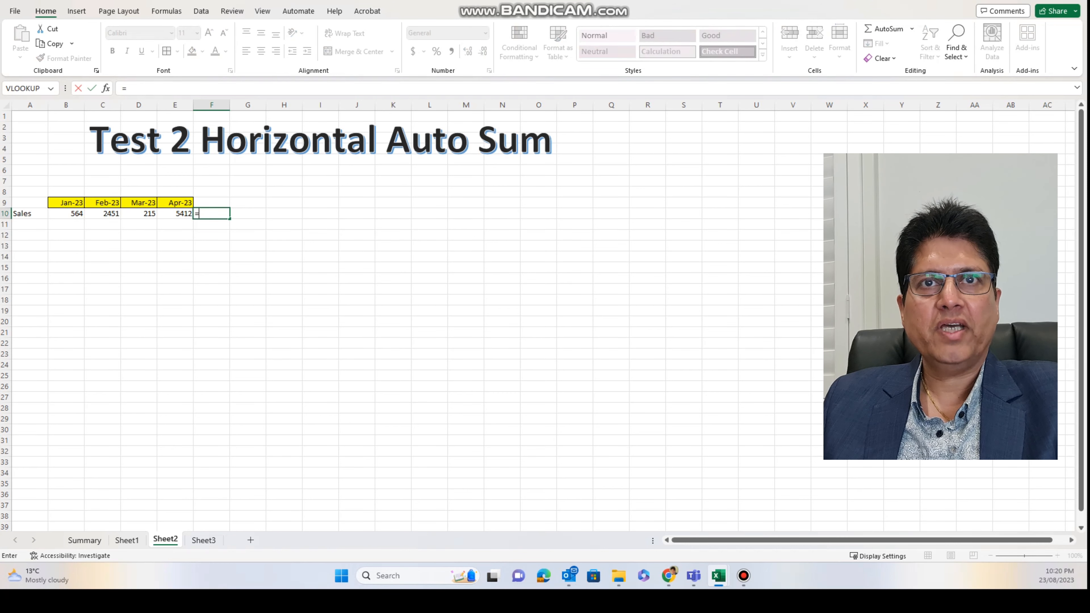
type("sum")
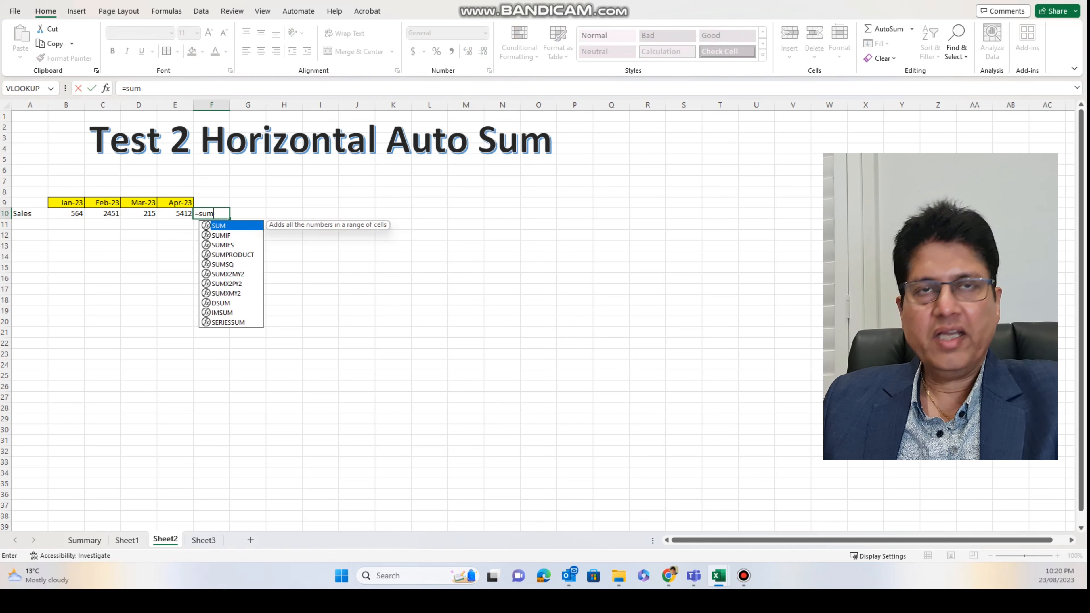
type("(")
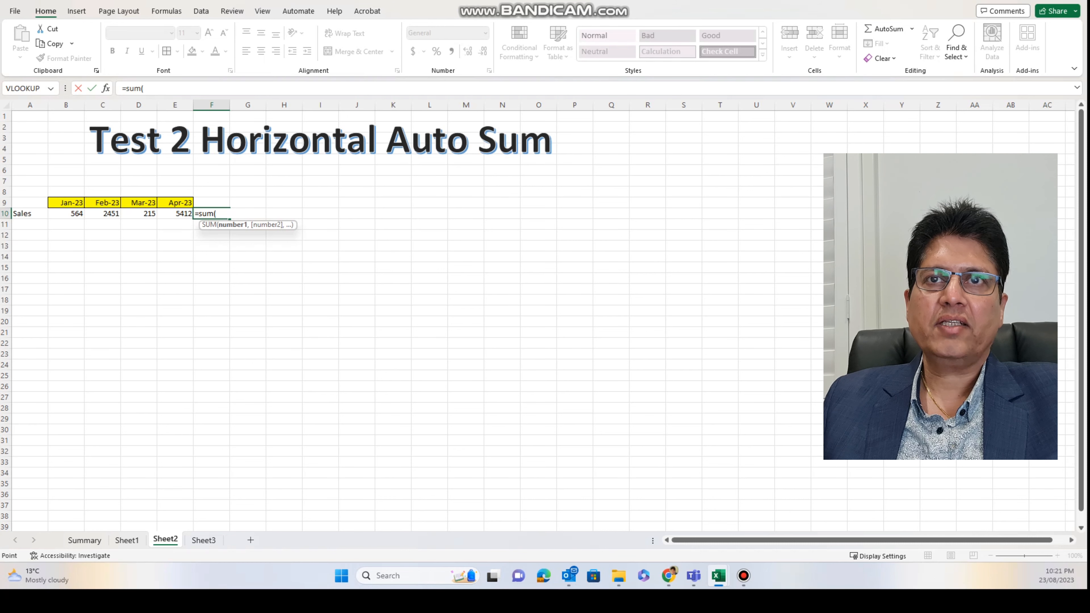
left_click_drag(68, 213, 189, 215)
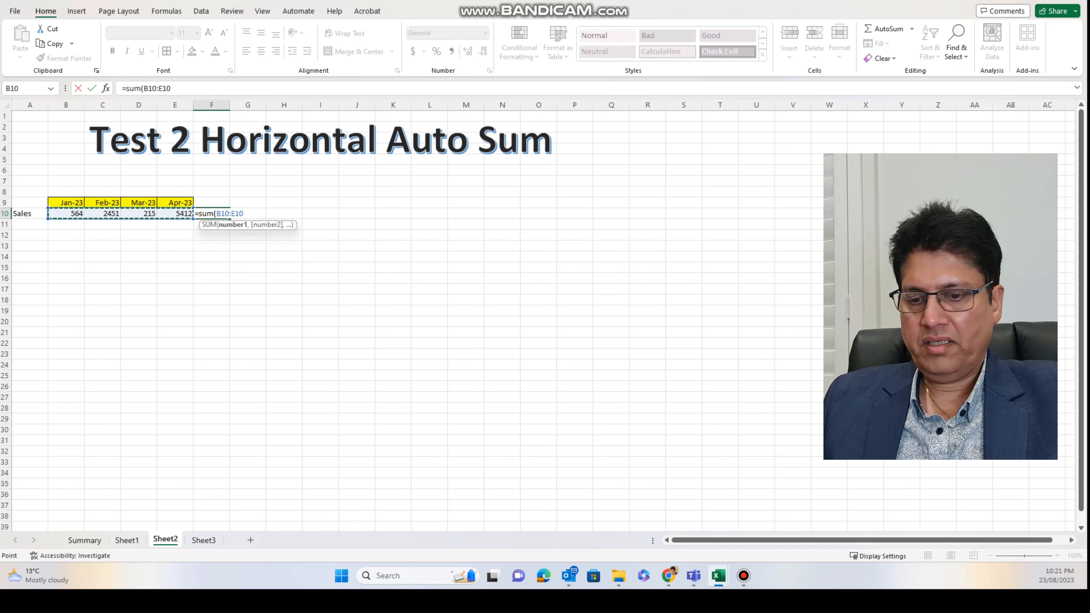
type(")")
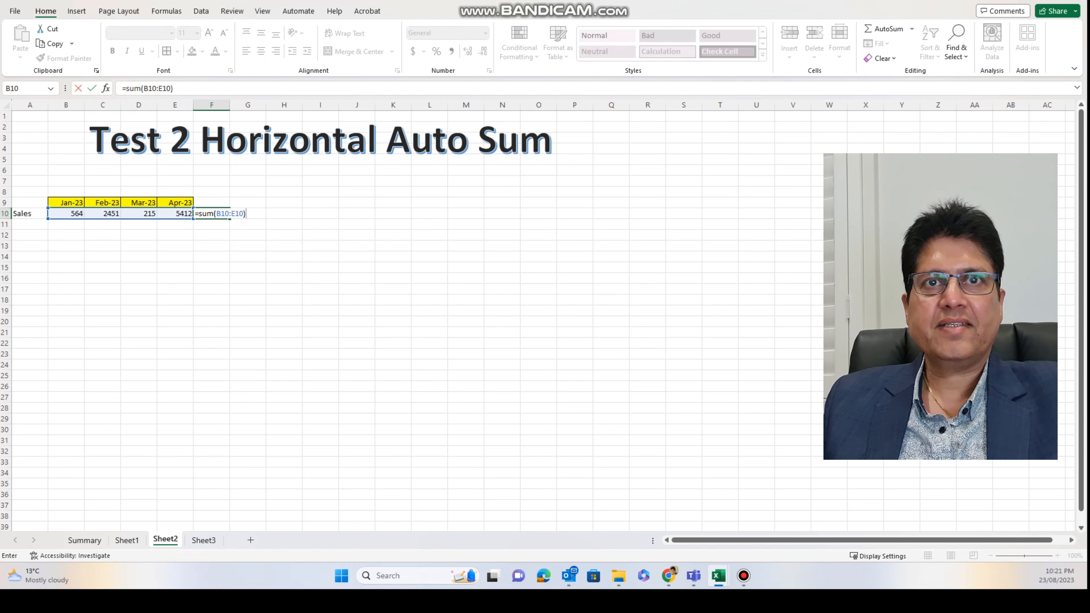
key("Return")
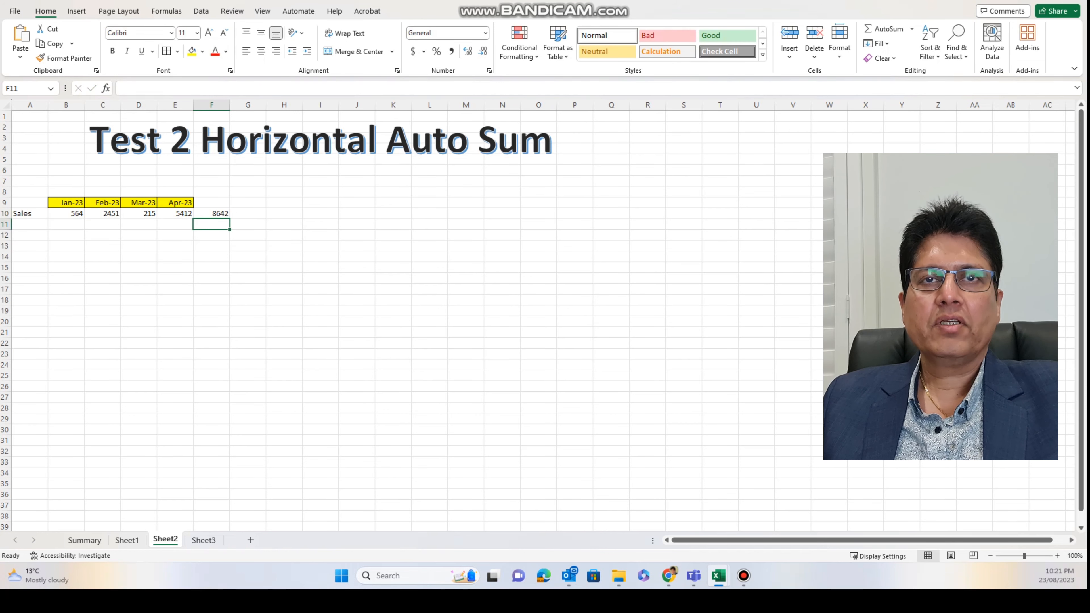
left_click(211, 268)
left_click(212, 236)
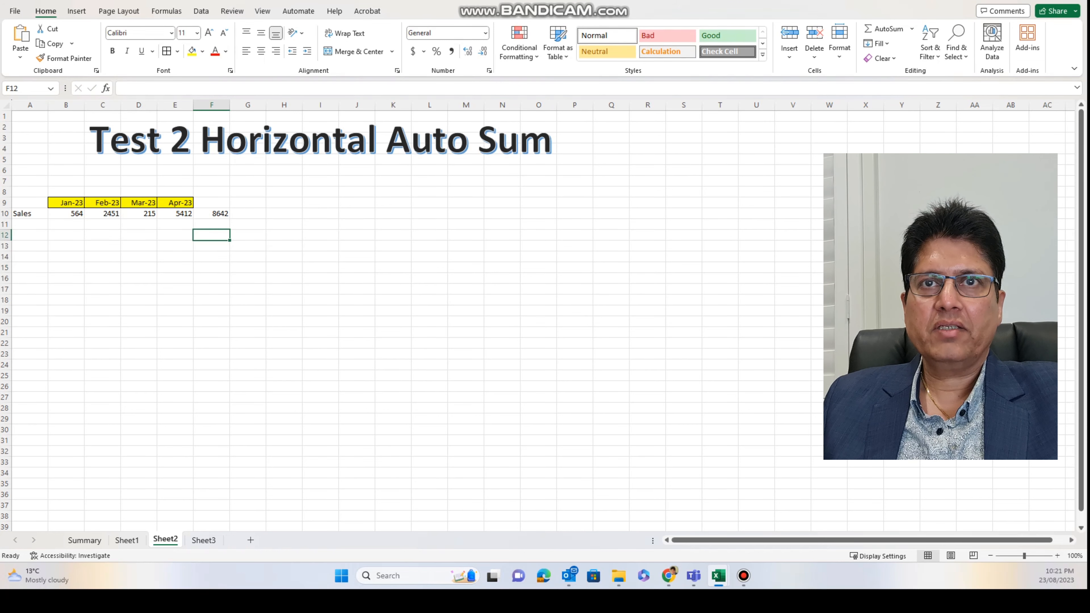
left_click(212, 214)
left_click(212, 257)
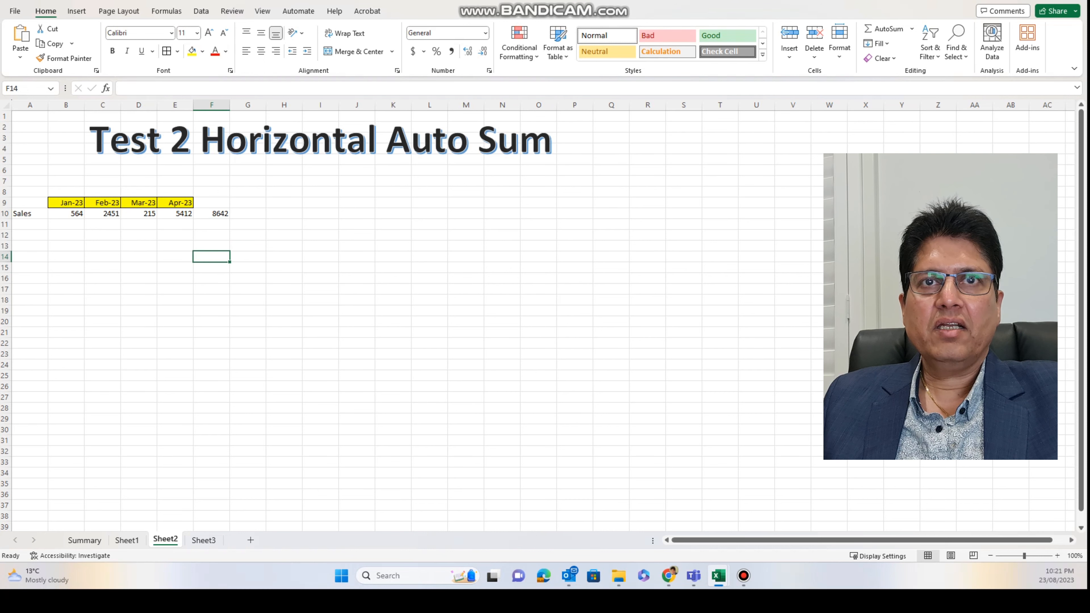
Replace the total in cell F10 with the AutoSum Average function over B10:E10 and check the formula.
left_click(211, 214)
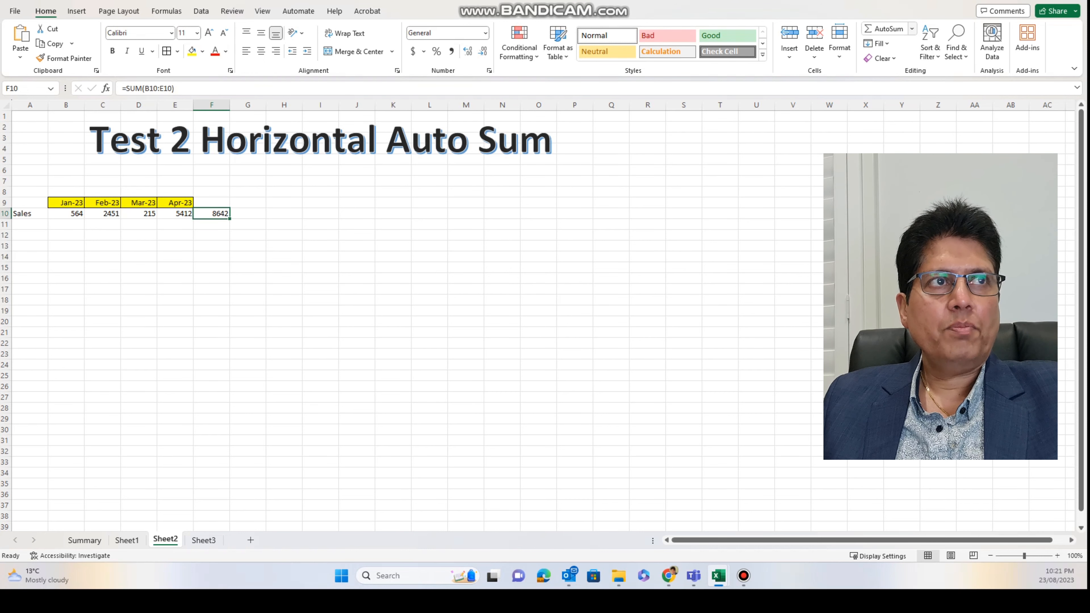
left_click(912, 29)
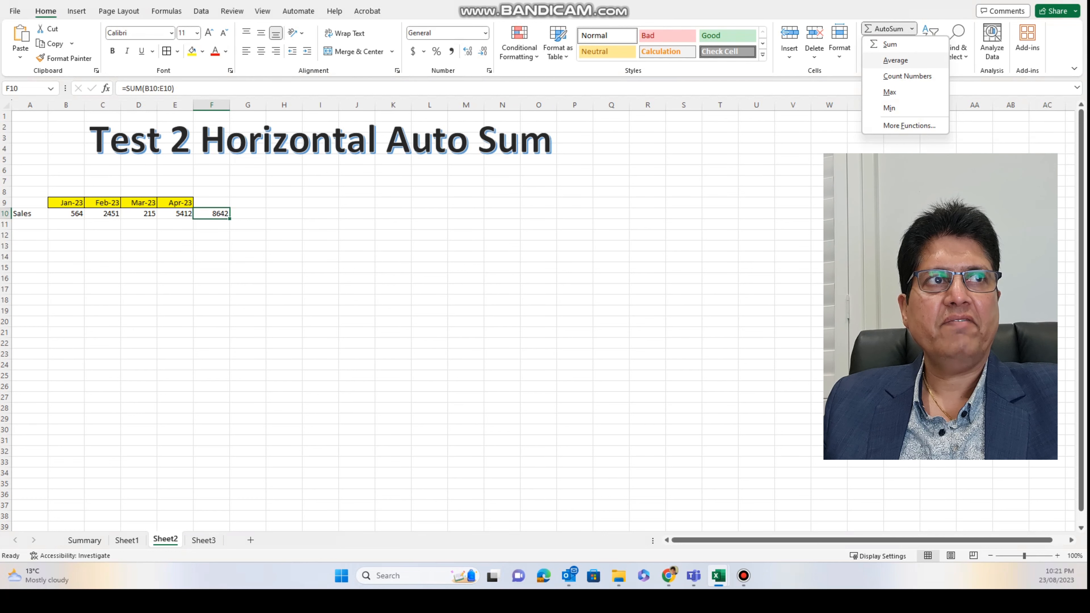
left_click(895, 60)
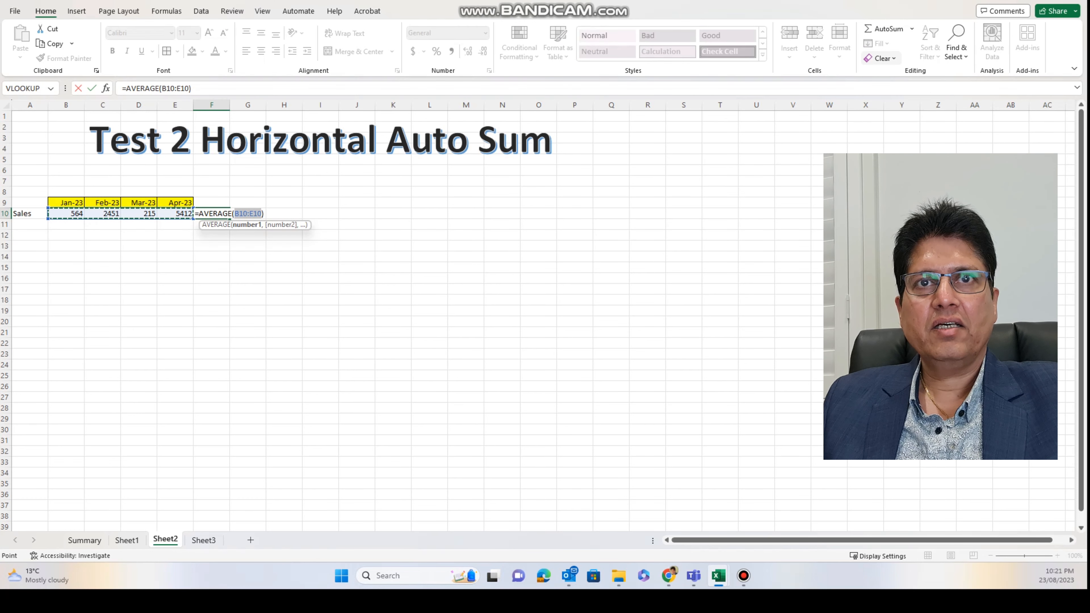
key("Return")
left_click(212, 278)
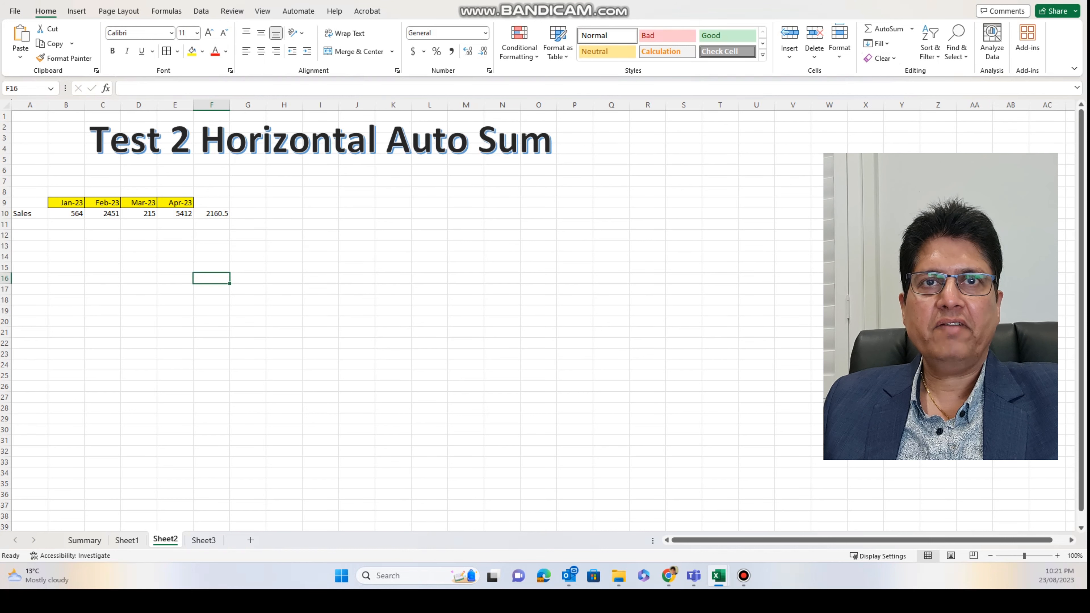
left_click(211, 213)
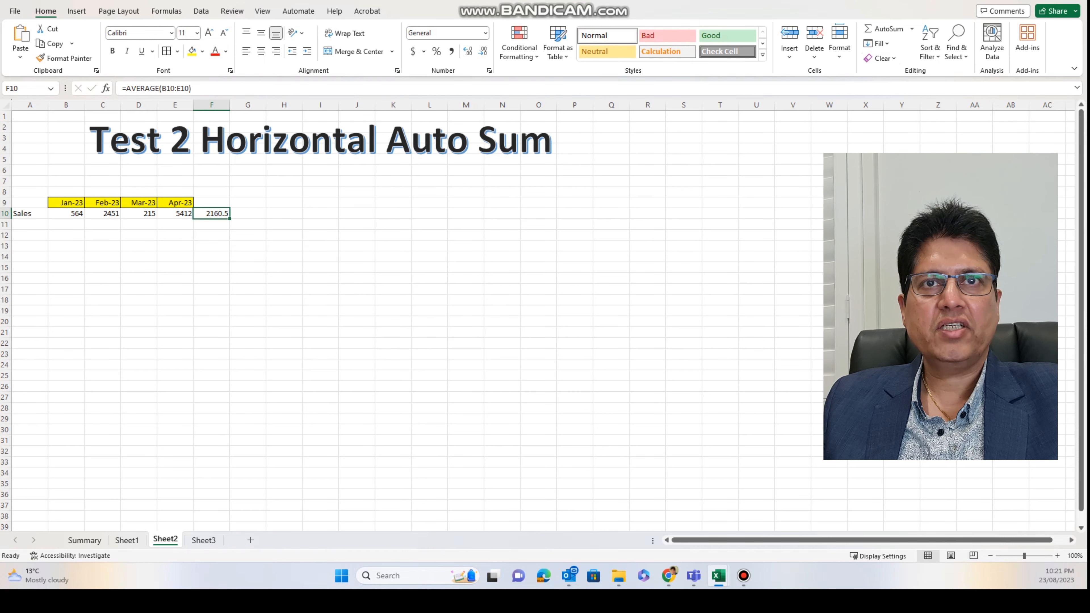
left_click(212, 246)
Replace the average in cell F10 with the AutoSum Max function for the January to April sales.
left_click(211, 214)
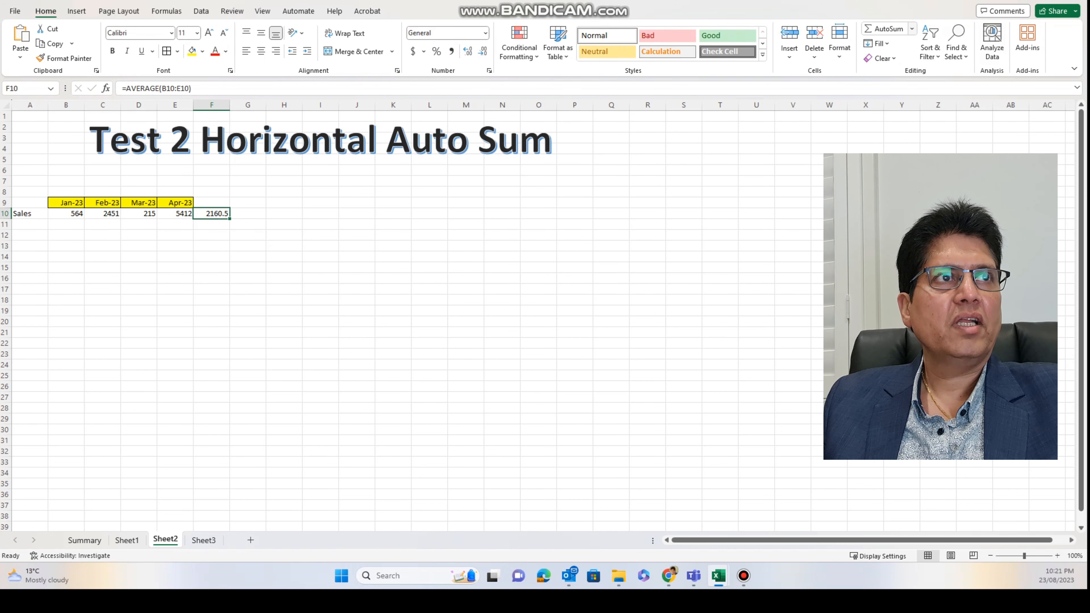
left_click(912, 29)
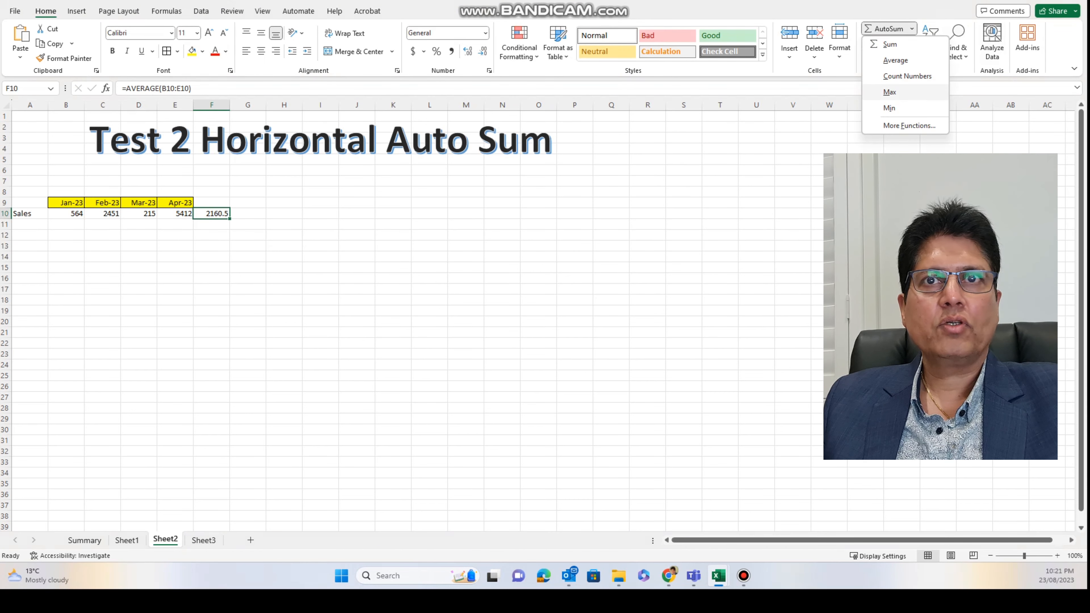
left_click(890, 92)
key("Return")
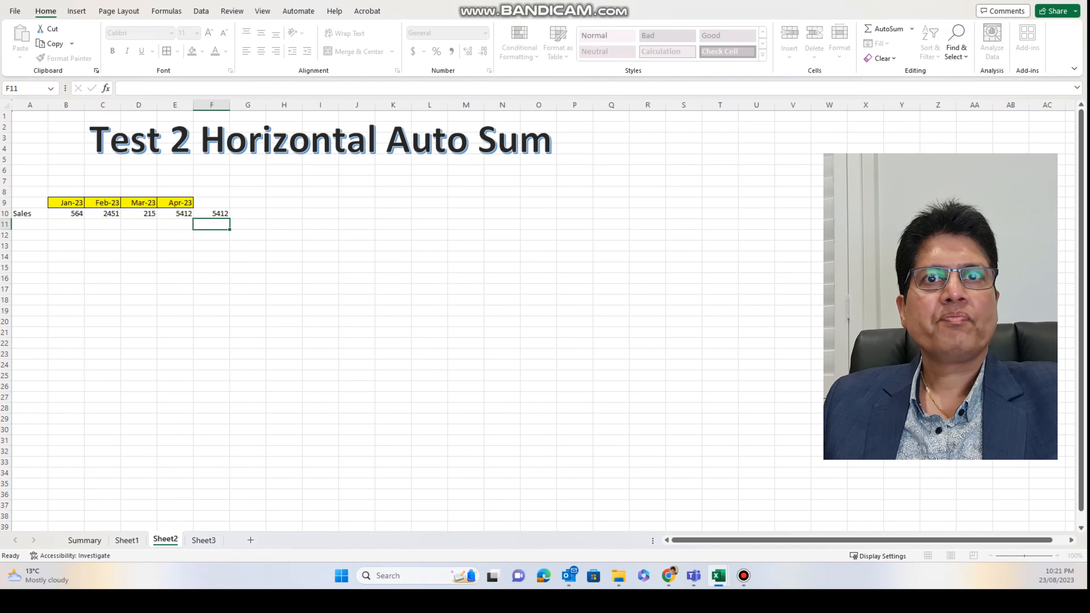
left_click(175, 214)
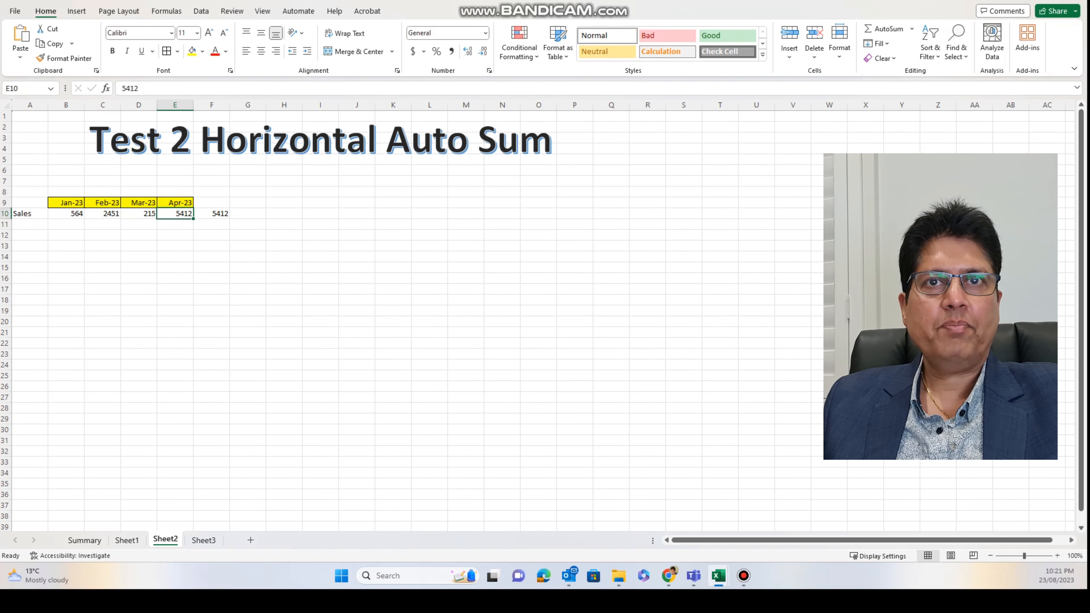
left_click(211, 257)
left_click(212, 214)
left_click(212, 267)
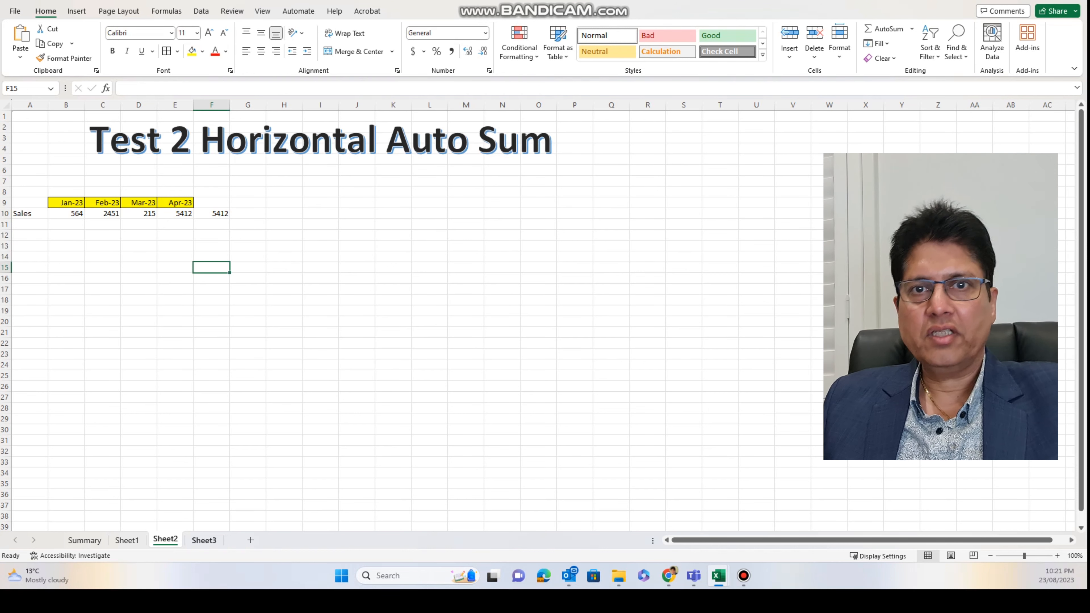
Open Sheet3 and examine the product table with its Jan, Feb and Mar Sales columns.
key("ctrl+Page_Down")
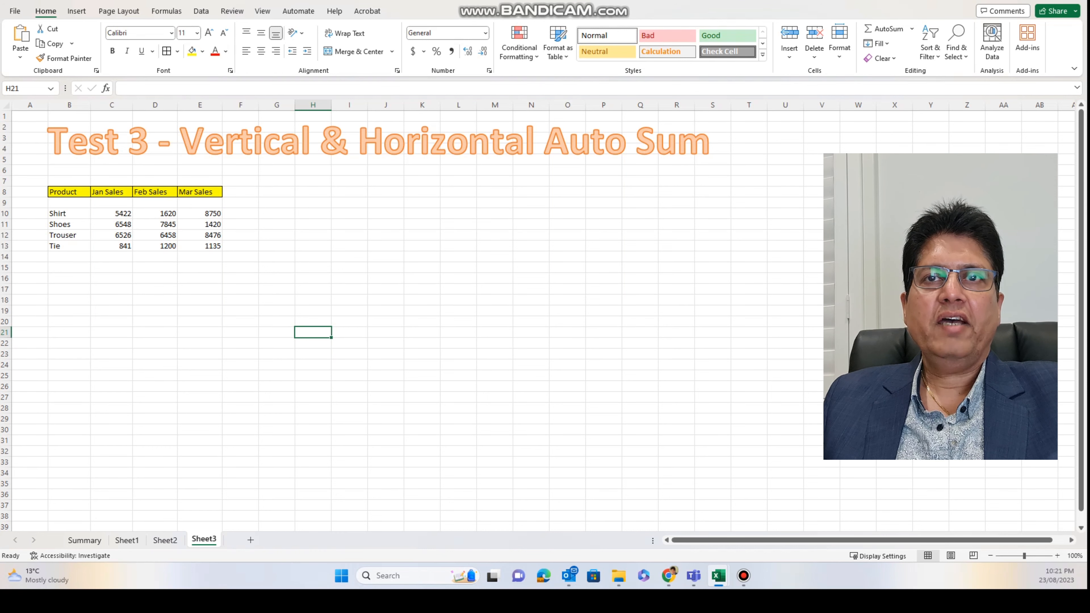
left_click(69, 192)
left_click(69, 279)
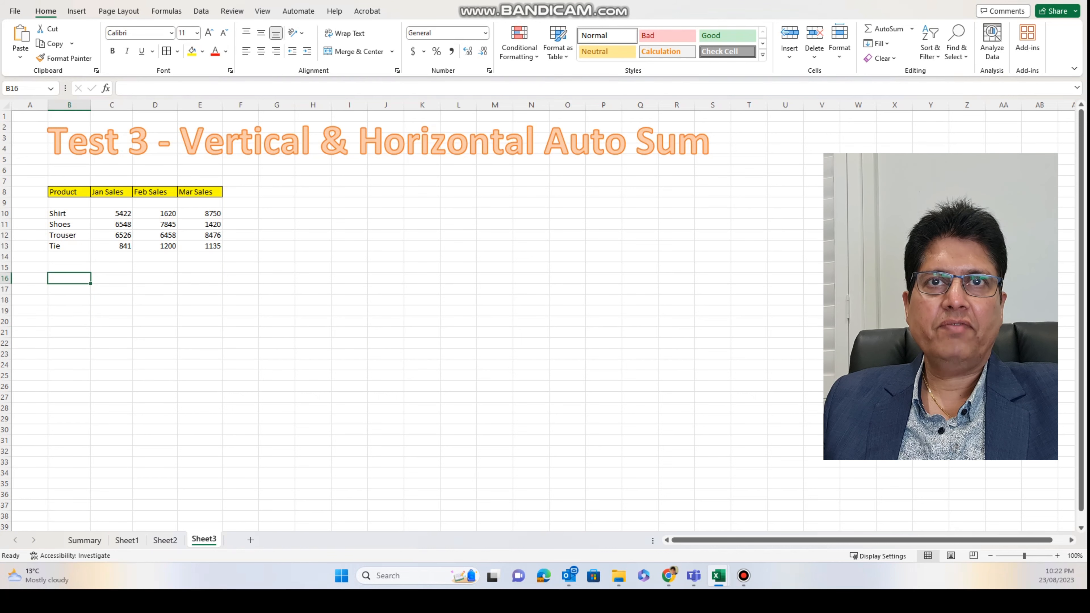
left_click(200, 224)
left_click(201, 300)
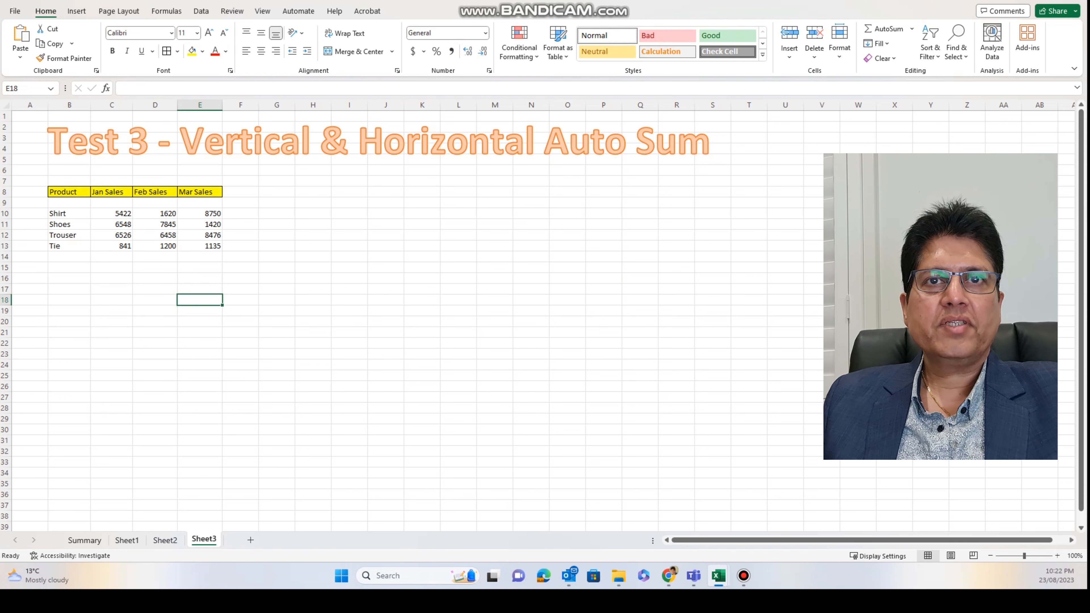
Total the whole product sales block in cell F15 with AutoSum over C10:E13 and check the formula.
left_click(241, 257)
left_click(241, 268)
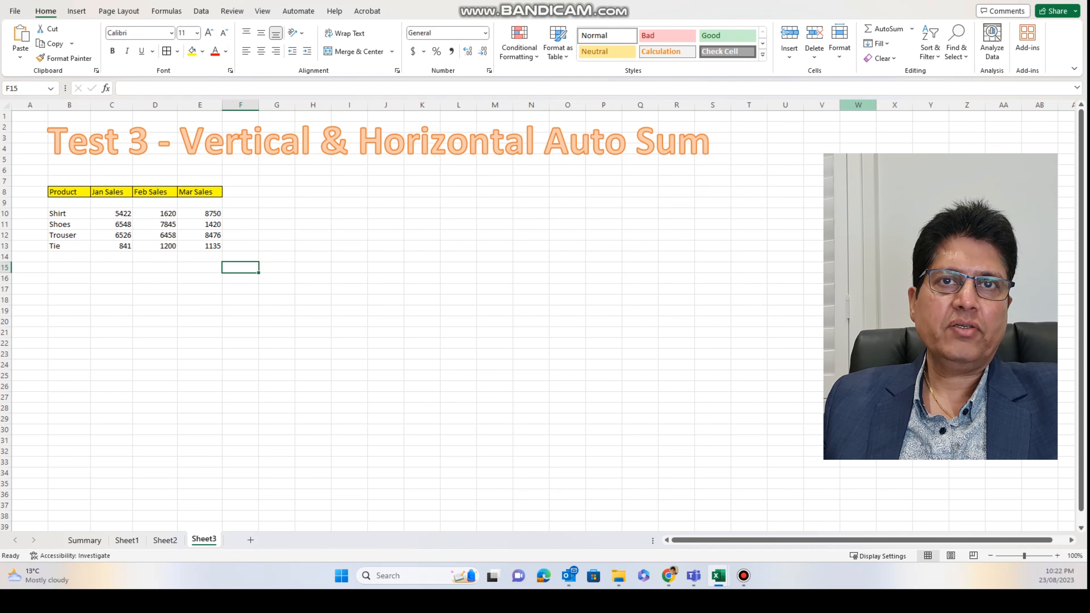
left_click(884, 29)
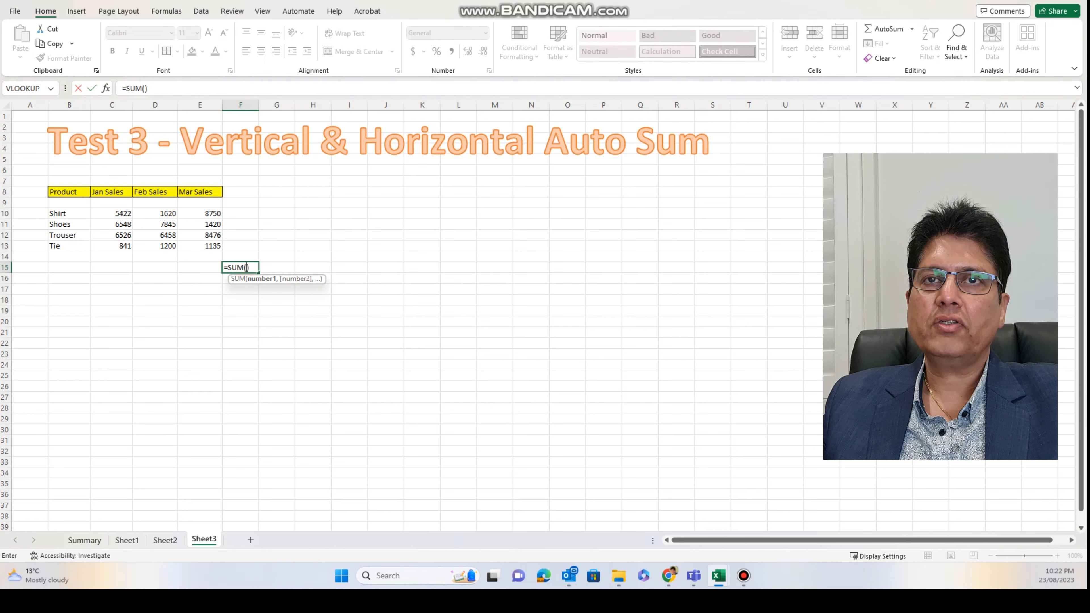
left_click(111, 214)
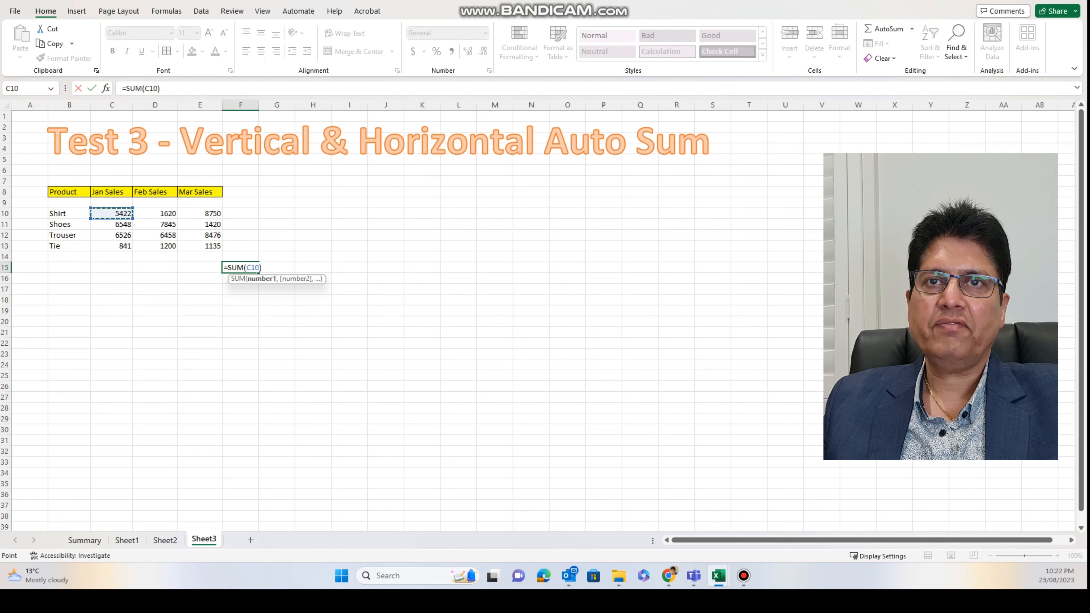
left_click_drag(111, 214, 217, 247)
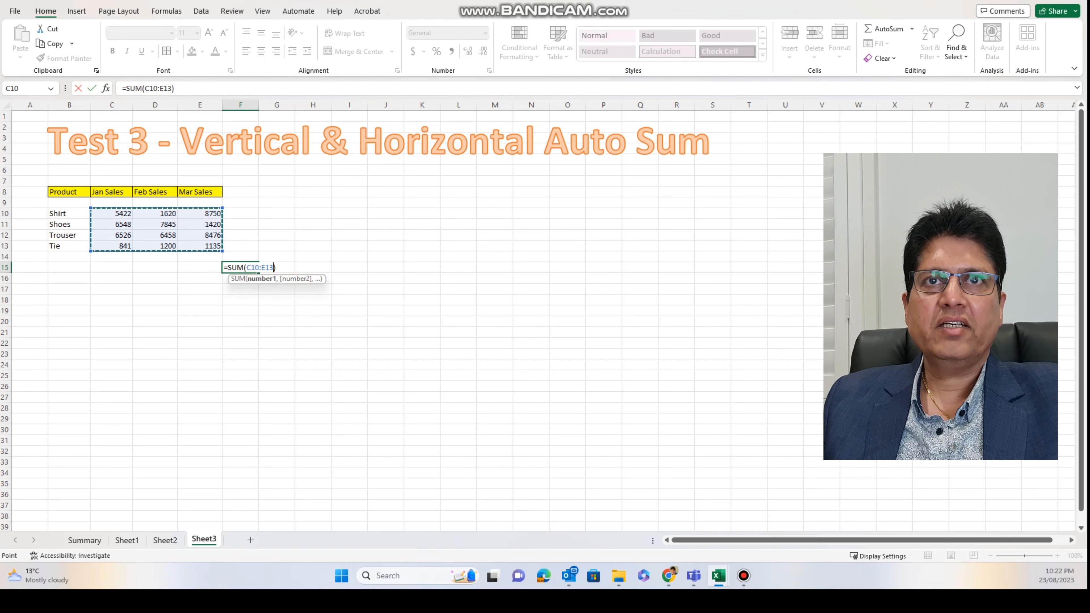
key("Return")
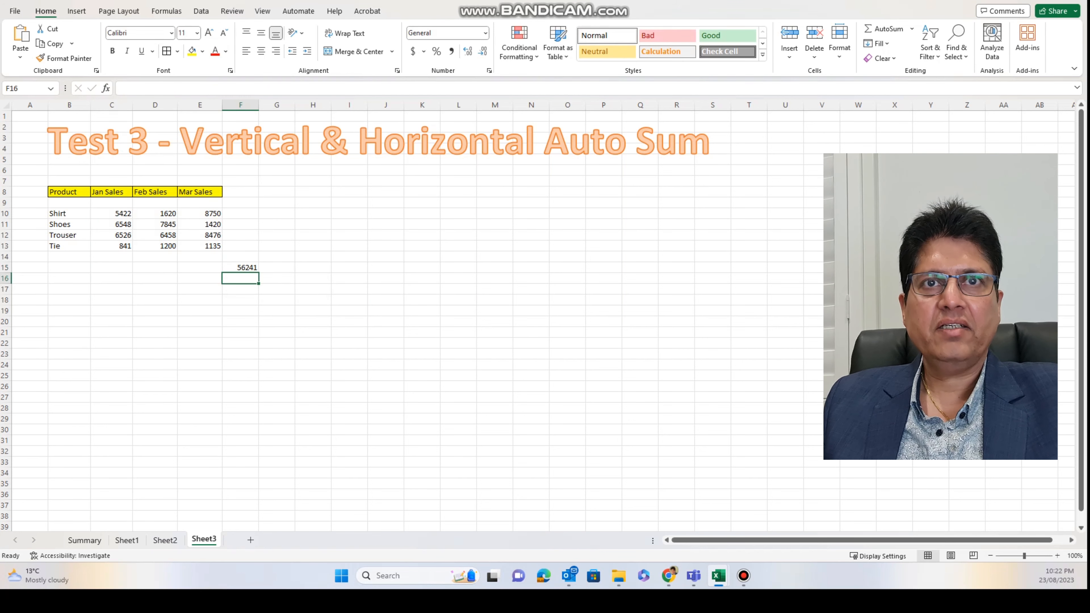
left_click(241, 343)
left_click(241, 268)
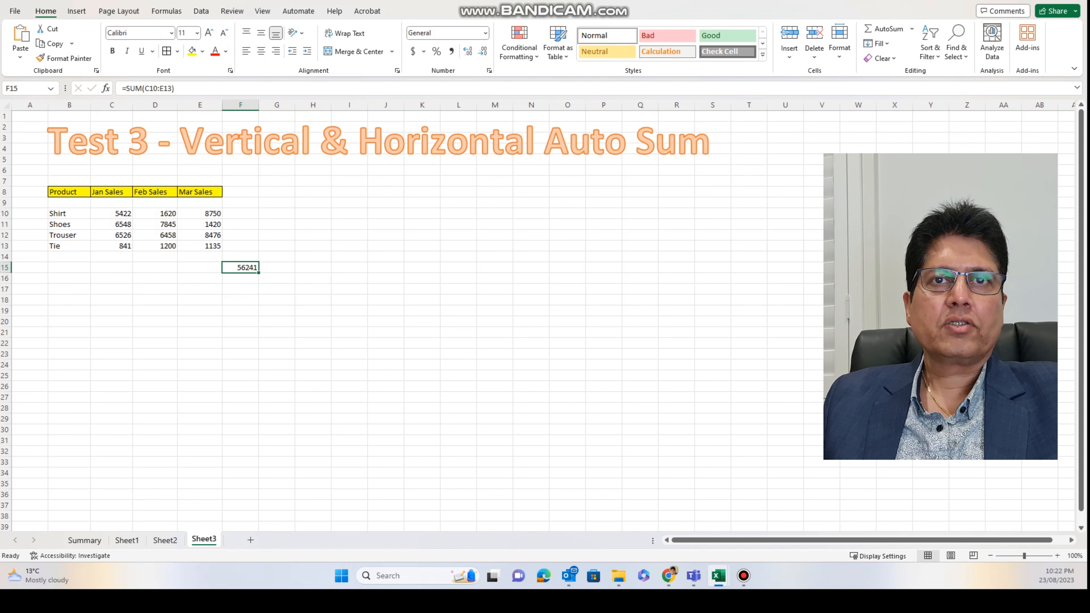
left_click(241, 333)
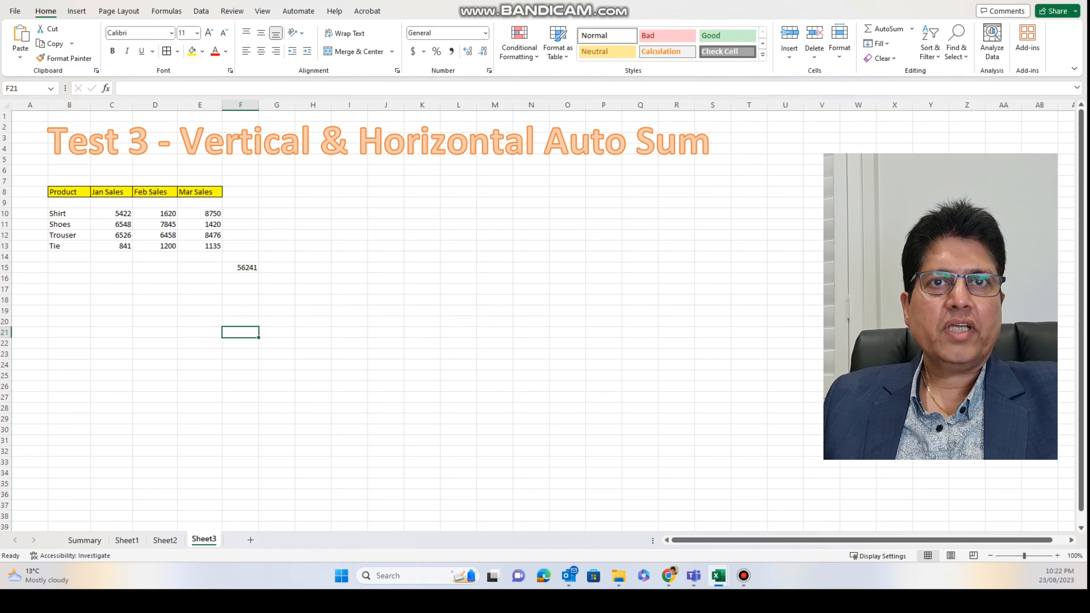
left_click(241, 268)
Enter the formula =sum(C10:E13) in cell F17 to total the whole product sales block manually.
left_click(240, 289)
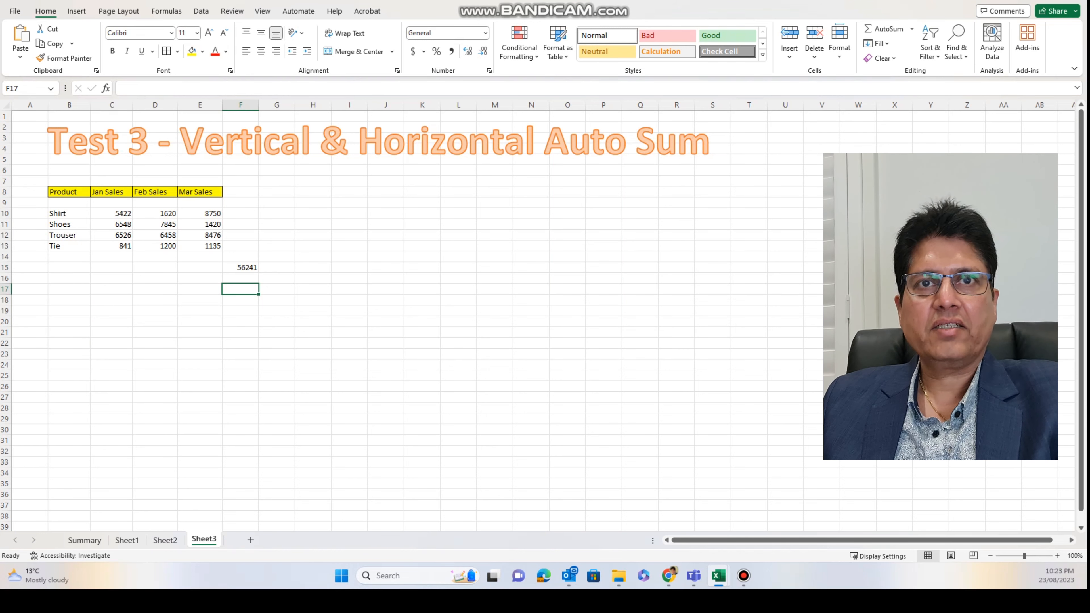
type("=sum")
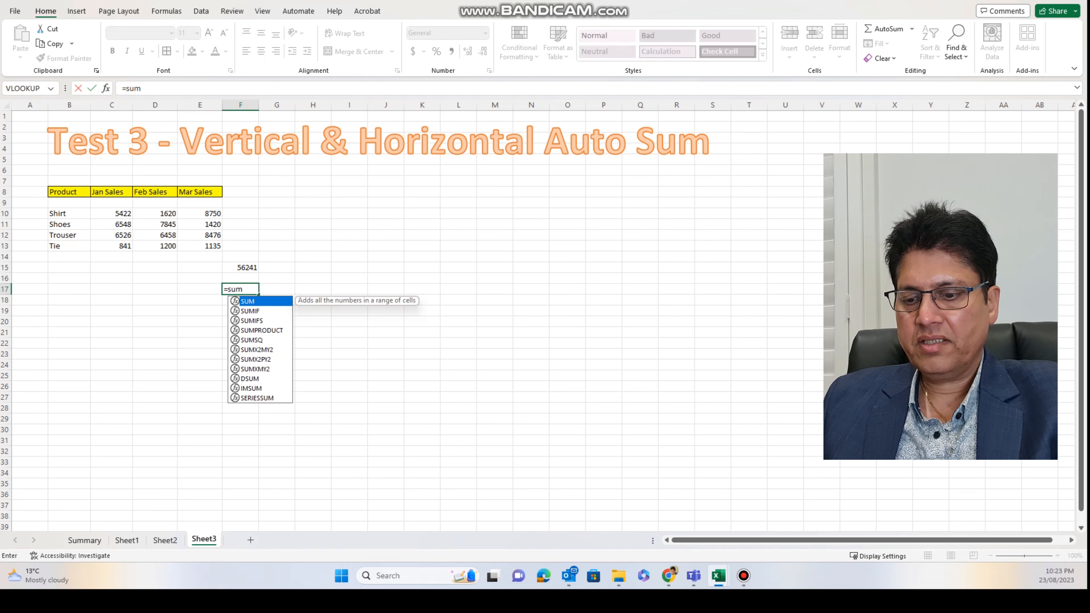
type("(")
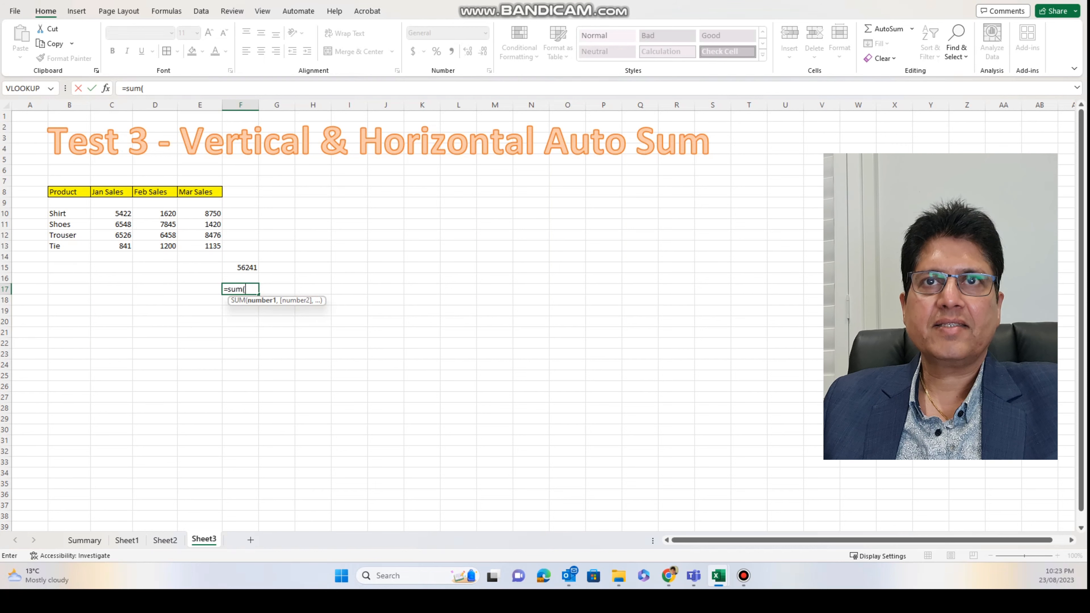
left_click_drag(111, 214, 213, 248)
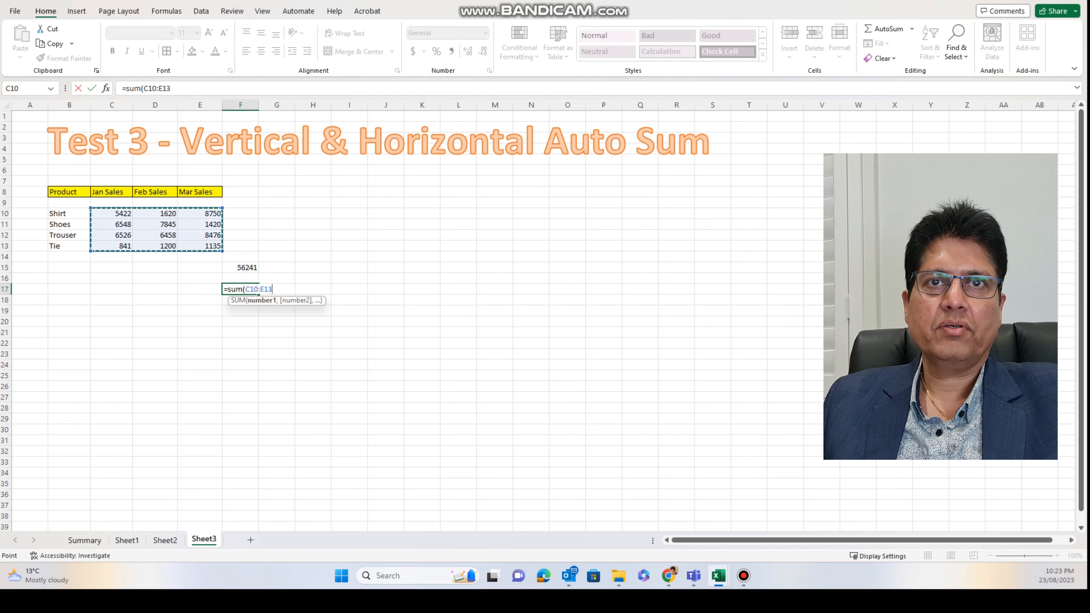
type(")")
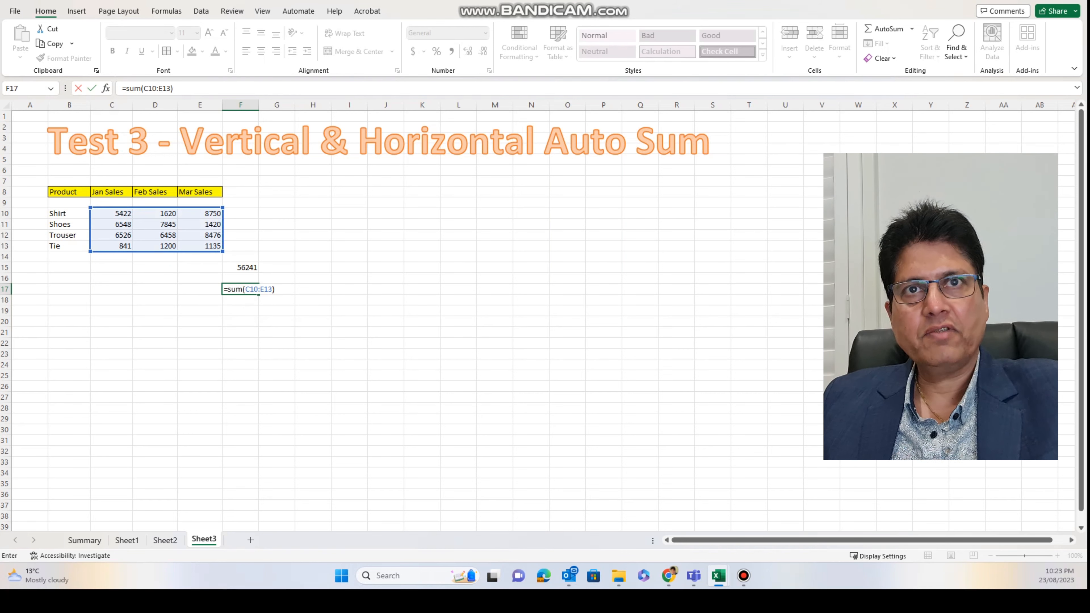
key("Return")
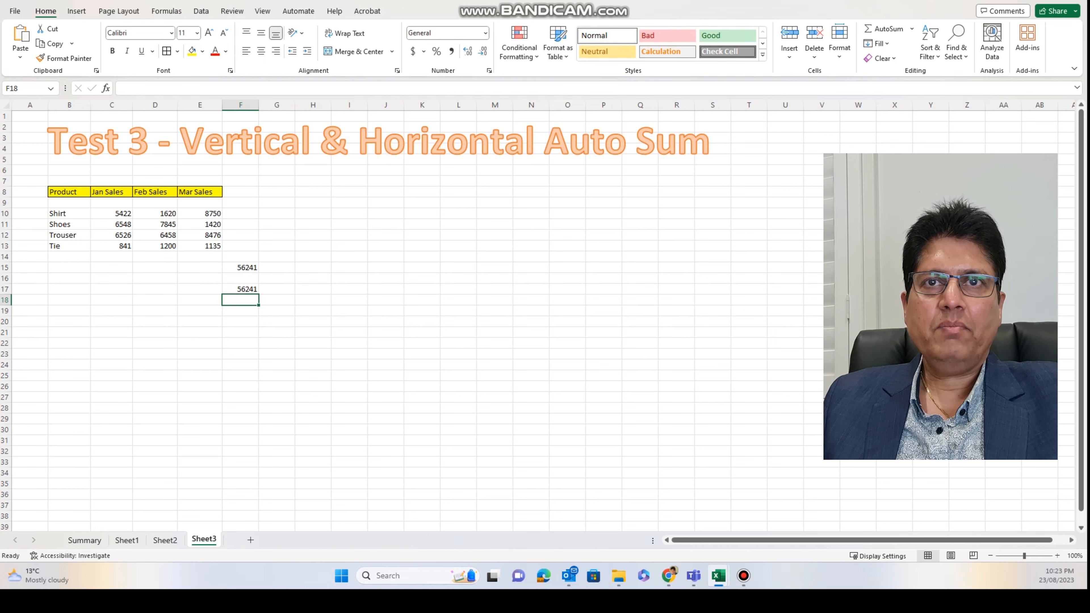
Total the Jan Sales column in cell C15 with AutoSum over C10:C14.
left_click(111, 267)
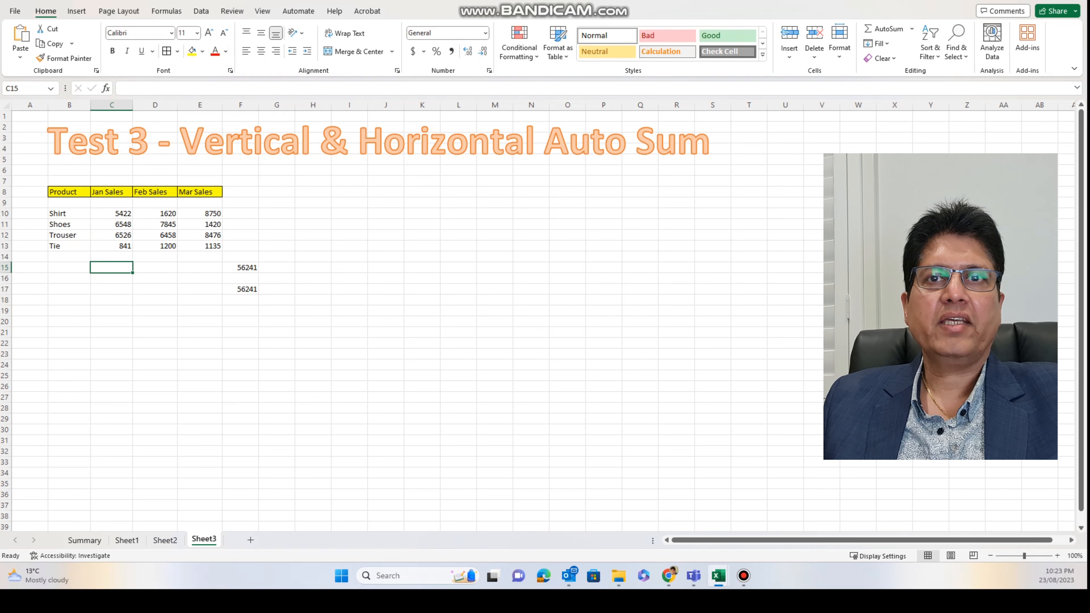
key("alt+equal")
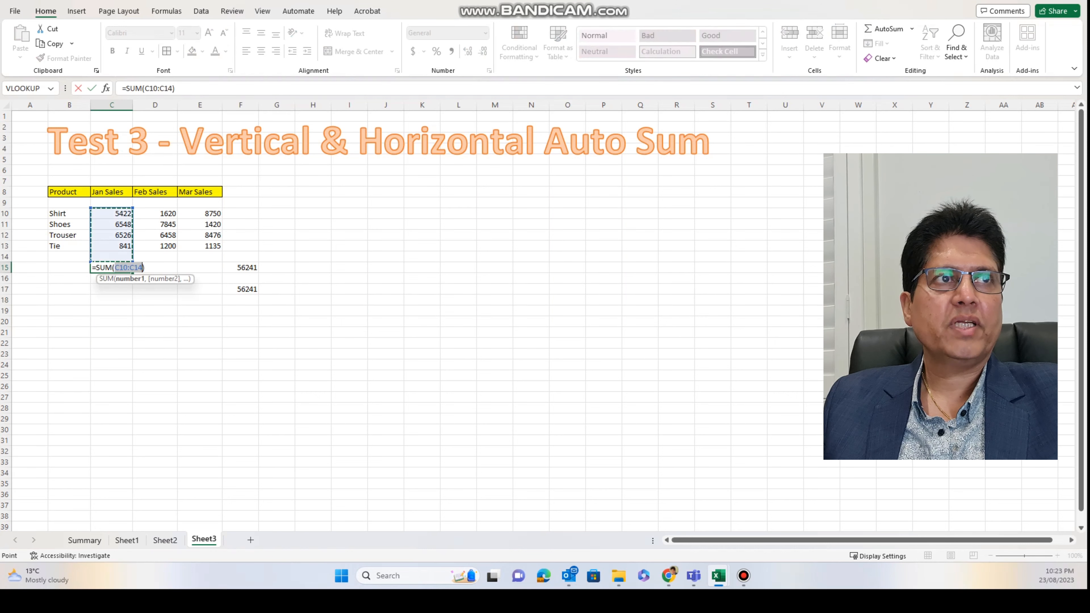
key("Return")
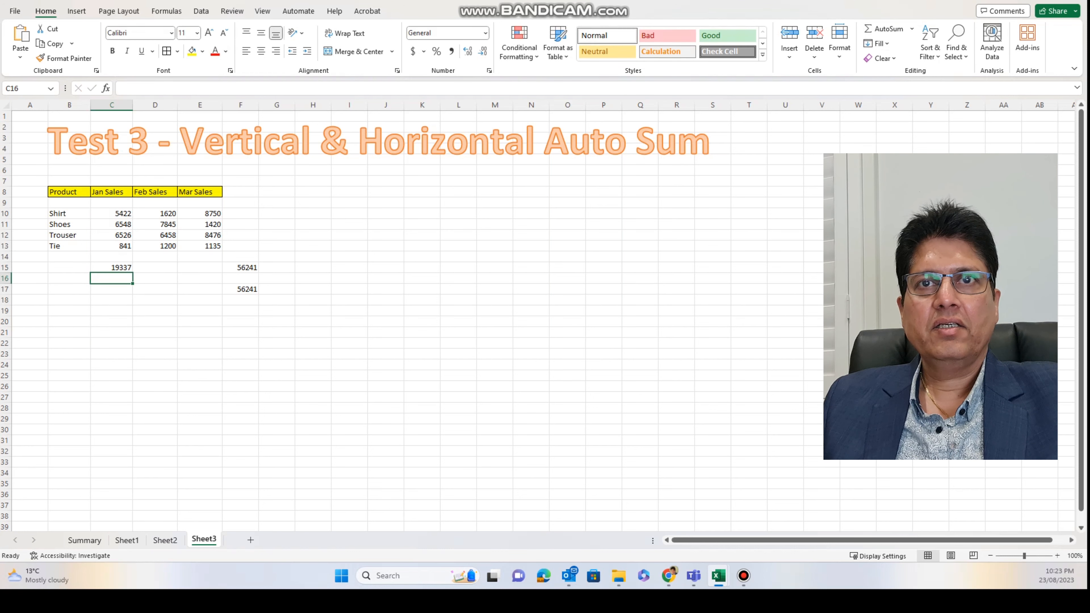
Copy the January total formula from C15 across to D15 and E15 for the Feb and Mar Sales columns.
left_click(155, 267)
left_click(112, 267)
left_click(155, 202)
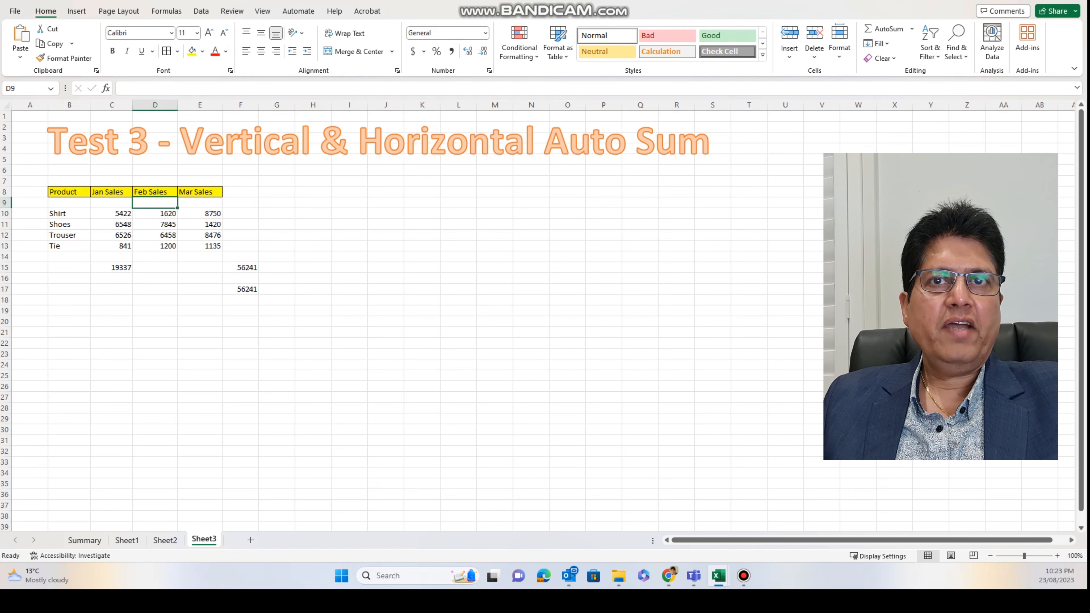
left_click(155, 267)
left_click(155, 202)
left_click(155, 267)
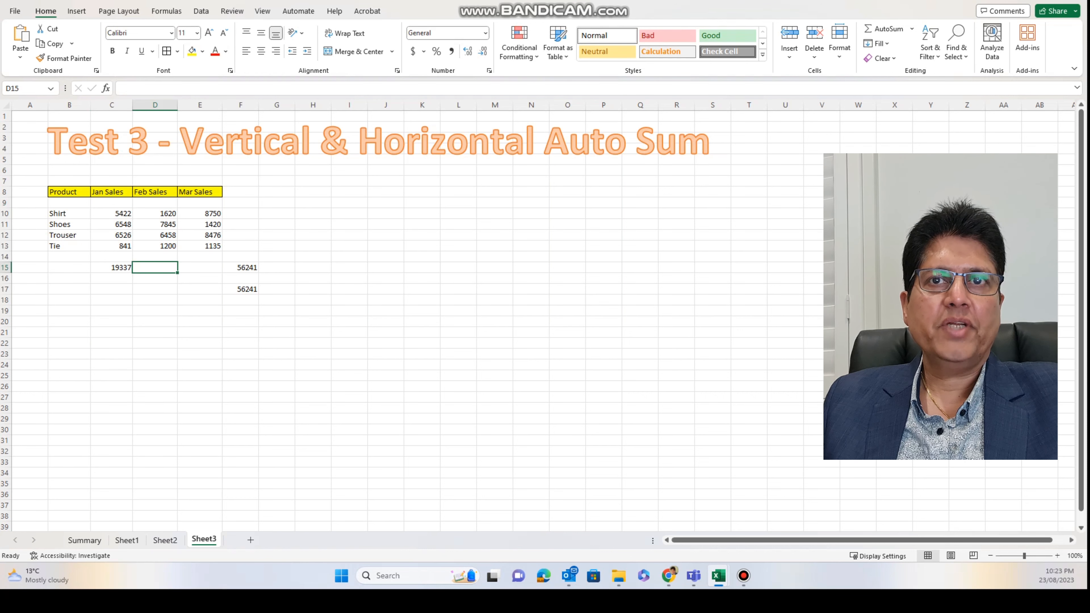
left_click(154, 321)
left_click(155, 268)
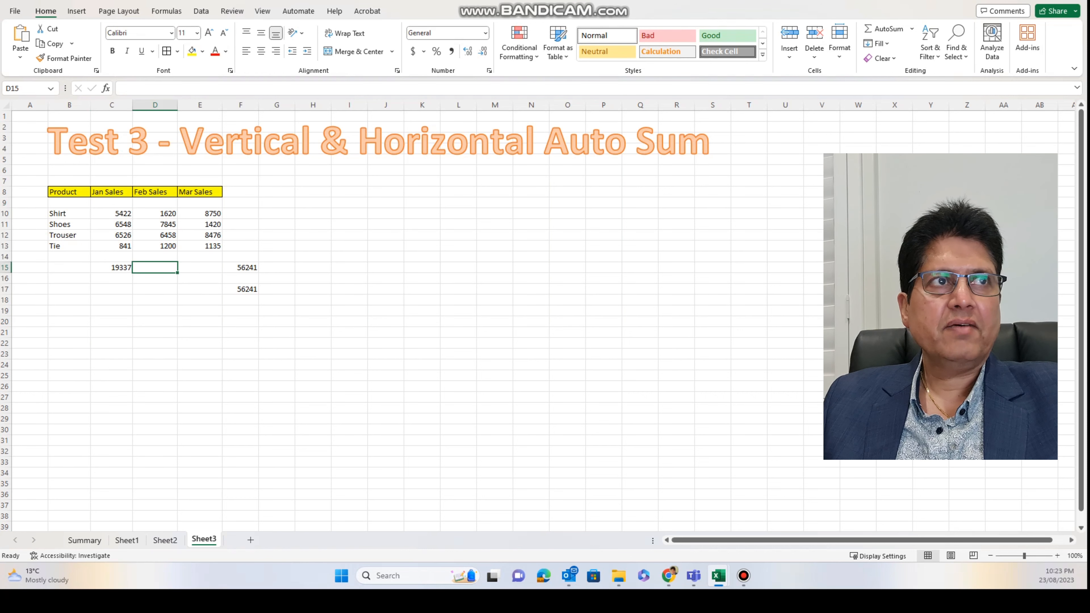
left_click(112, 267)
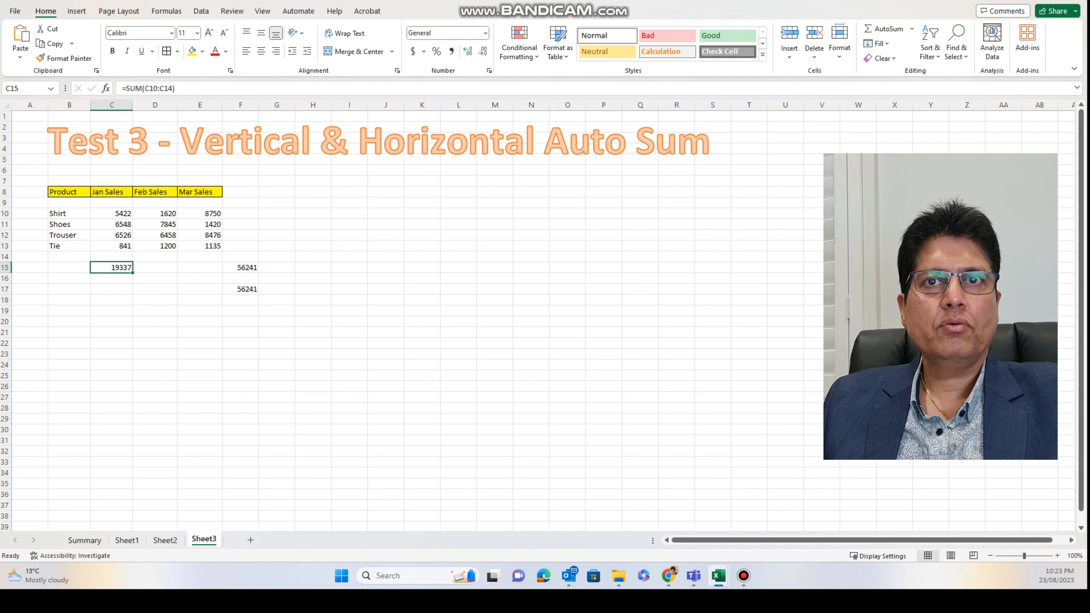
left_click(111, 289)
left_click(112, 267)
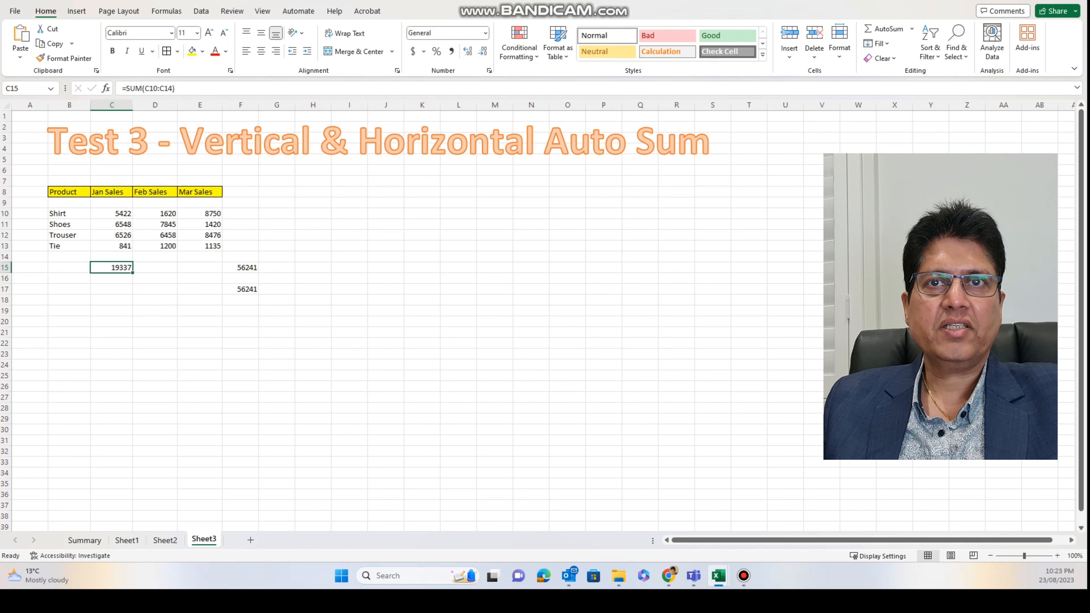
left_click_drag(132, 273, 200, 268)
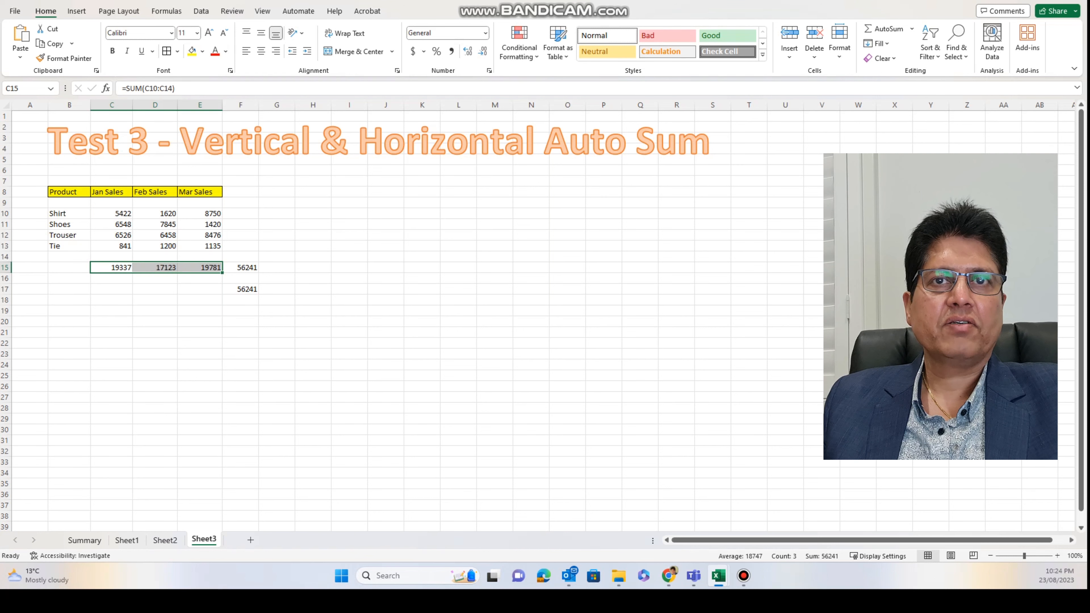
Check the SUM formulas of the monthly totals in cells C15, D15 and E15.
left_click(201, 311)
left_click(155, 267)
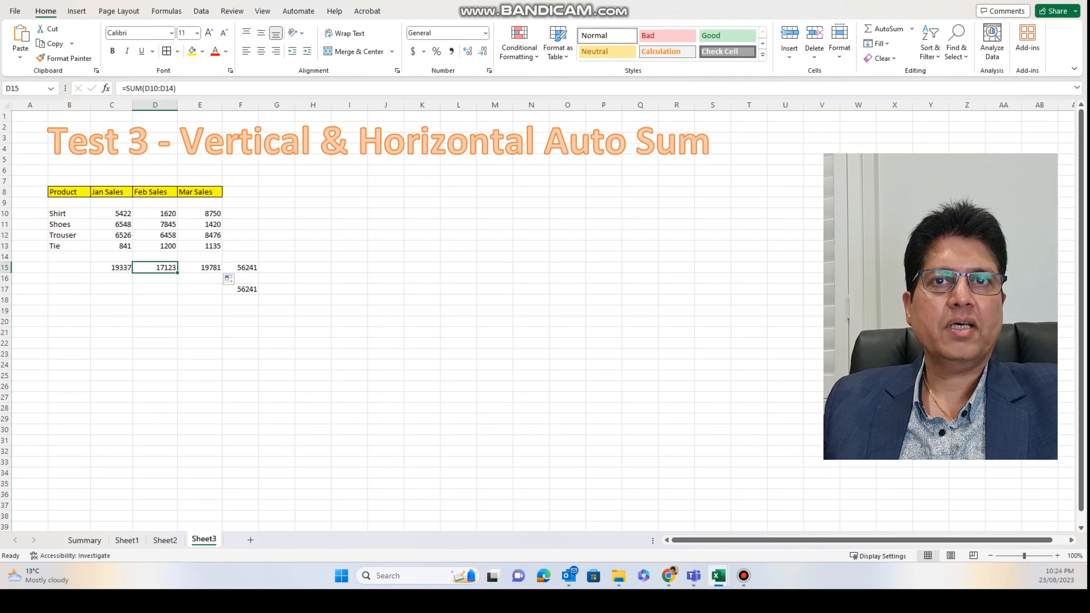
left_click(200, 267)
left_click(155, 268)
left_click(112, 268)
left_click(155, 267)
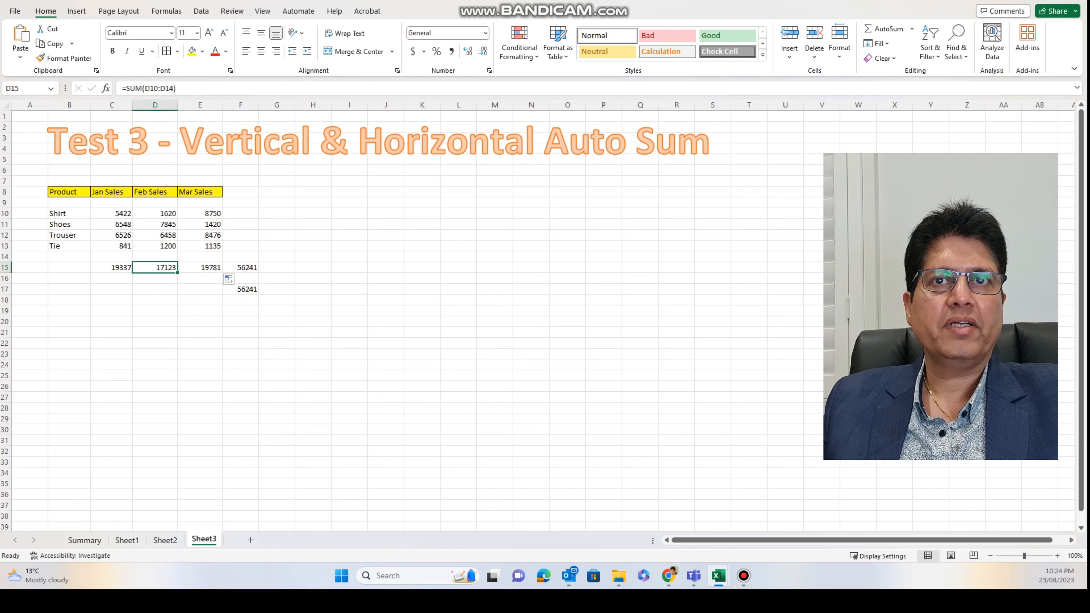
left_click(200, 267)
left_click(200, 300)
left_click(155, 267)
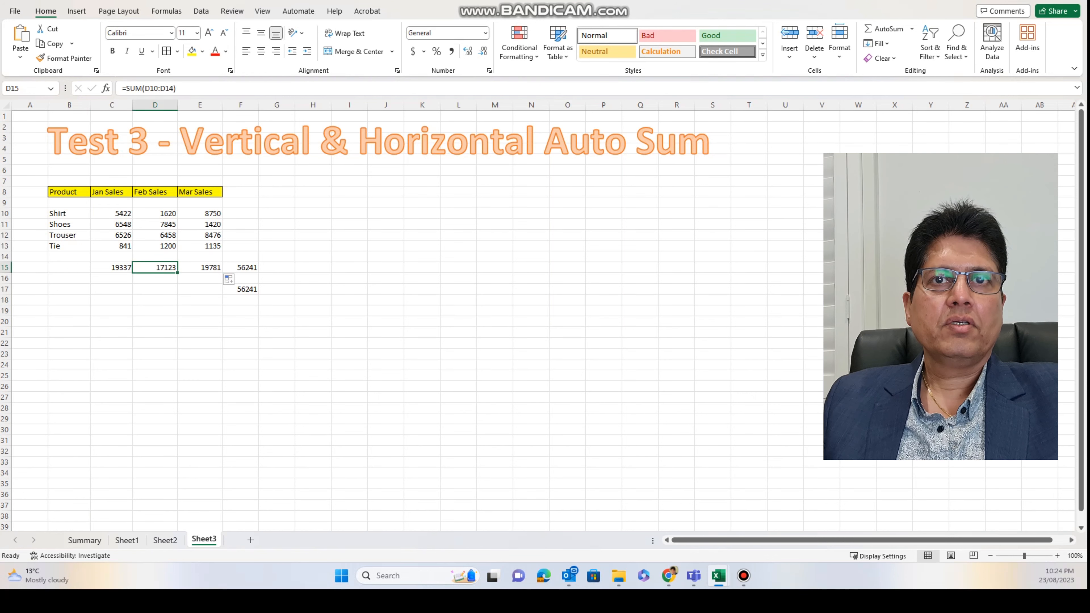
left_click(111, 267)
left_click(155, 267)
left_click(201, 267)
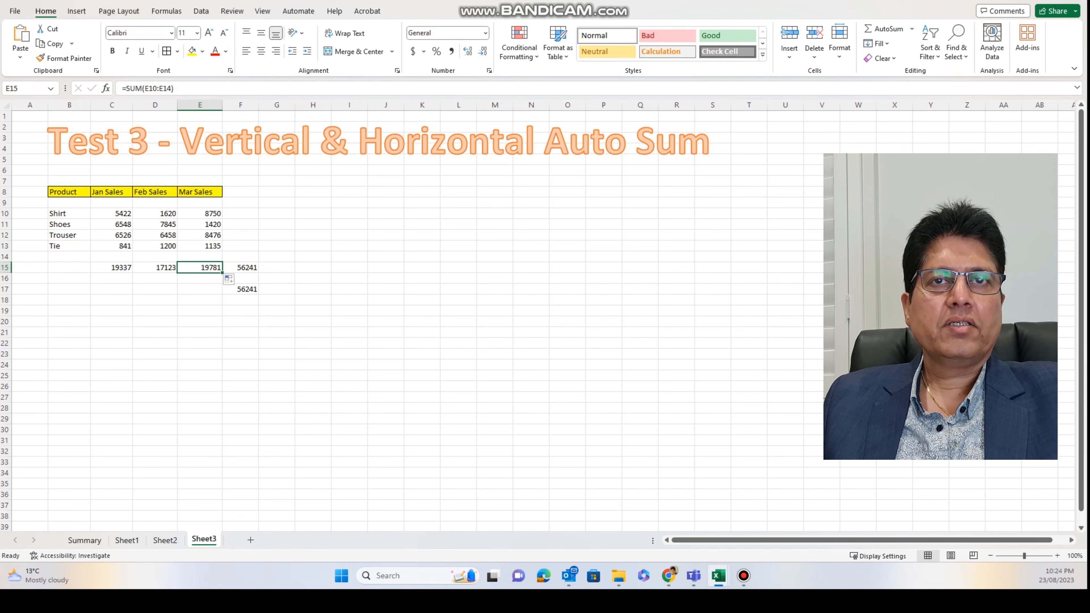
Total the Shirt row in cell F10 with AutoSum over C10:E10.
left_click(240, 214)
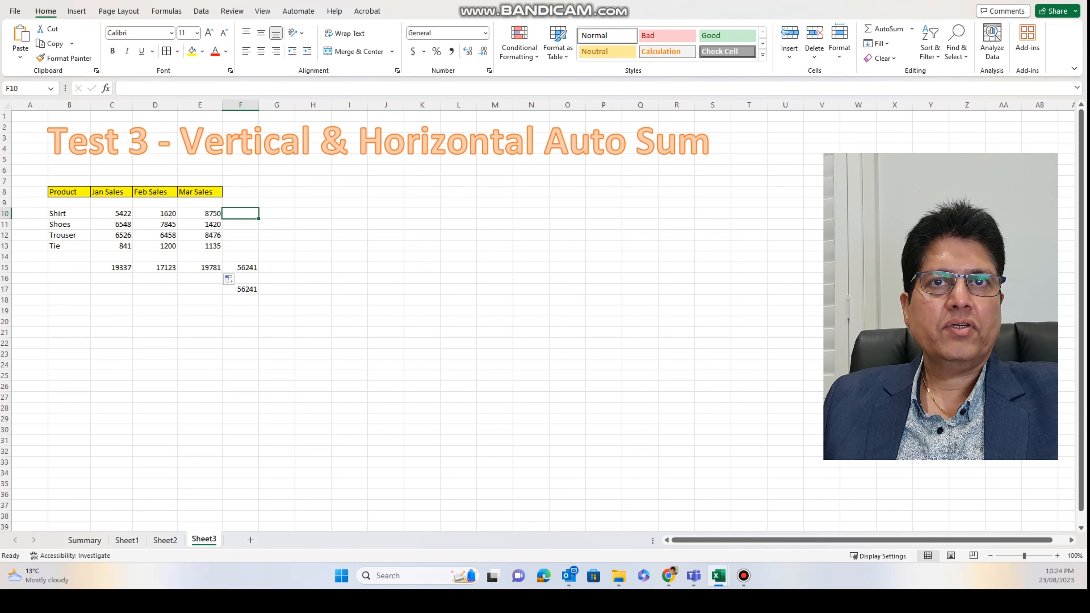
left_click(884, 29)
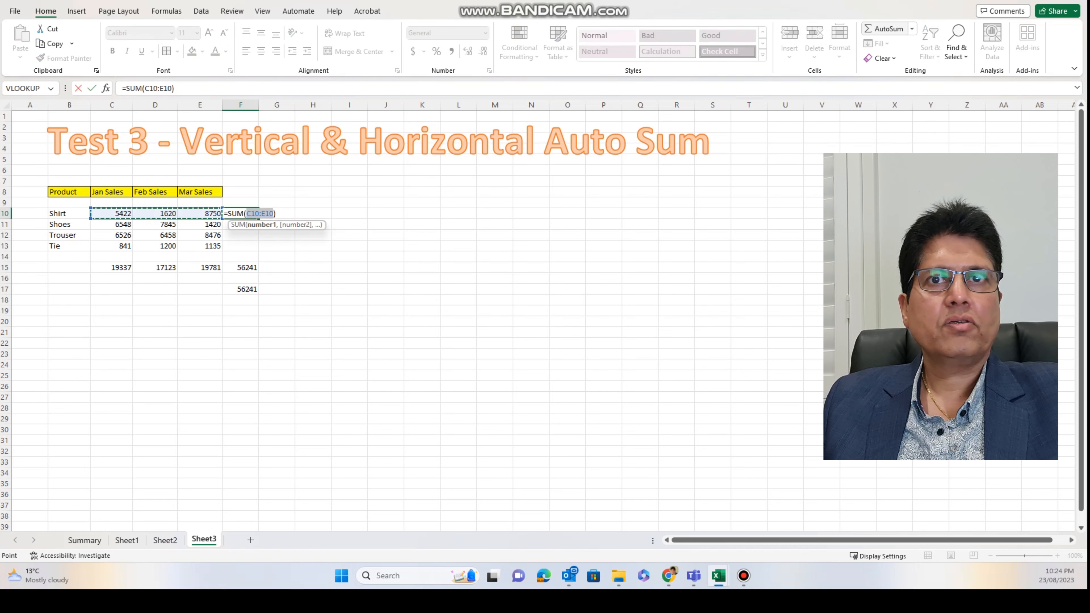
left_click(884, 28)
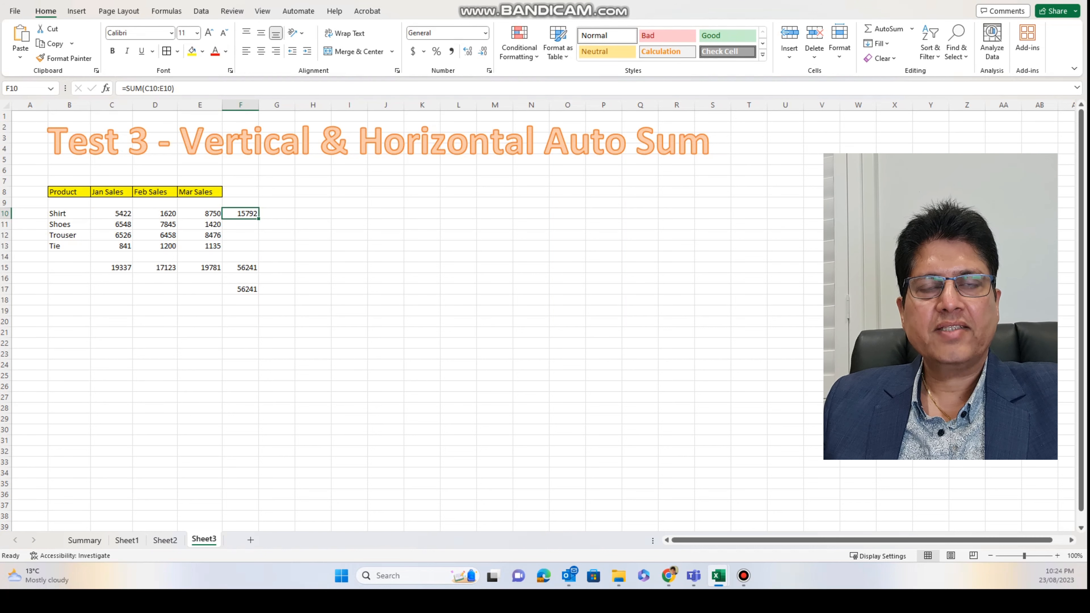
Copy the Shirt total formula from F10 down to F13 for the other products and review the row totals.
left_click_drag(259, 219, 259, 250)
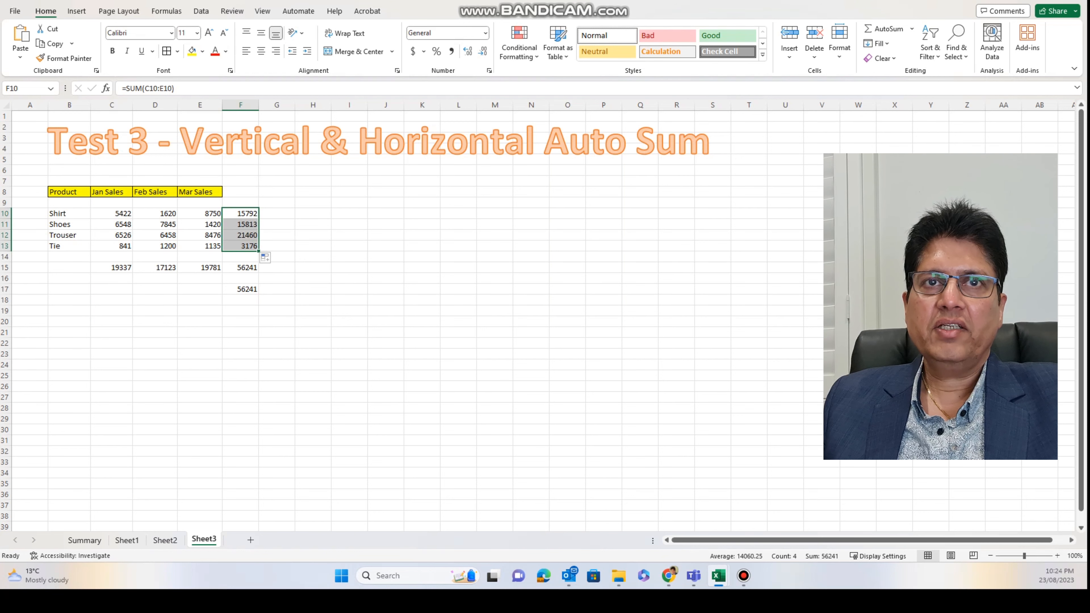
left_click(241, 224)
left_click(386, 246)
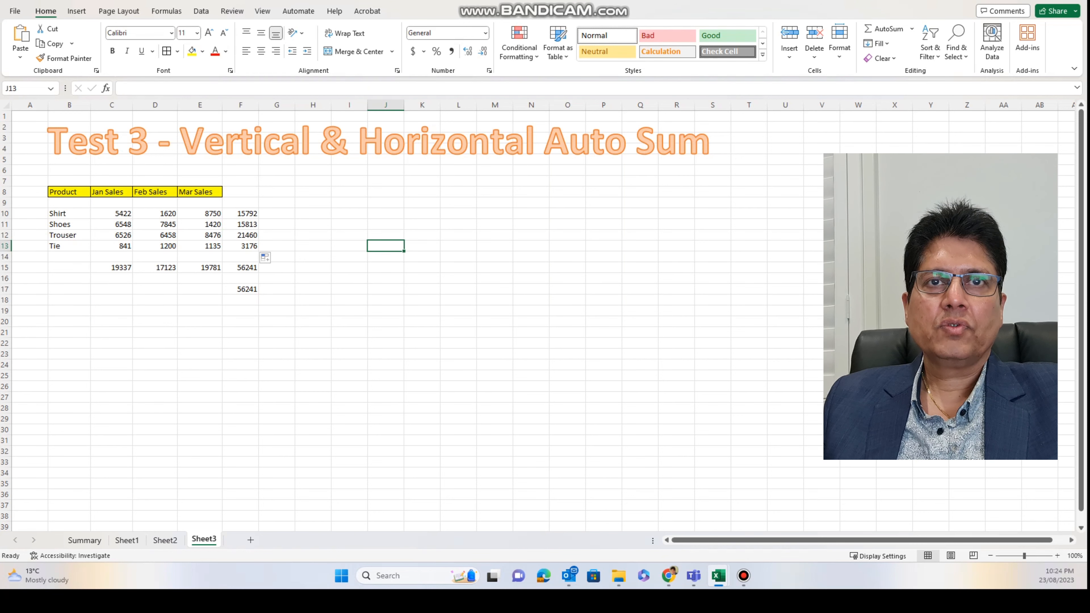
left_click(349, 322)
left_click_drag(241, 213, 241, 246)
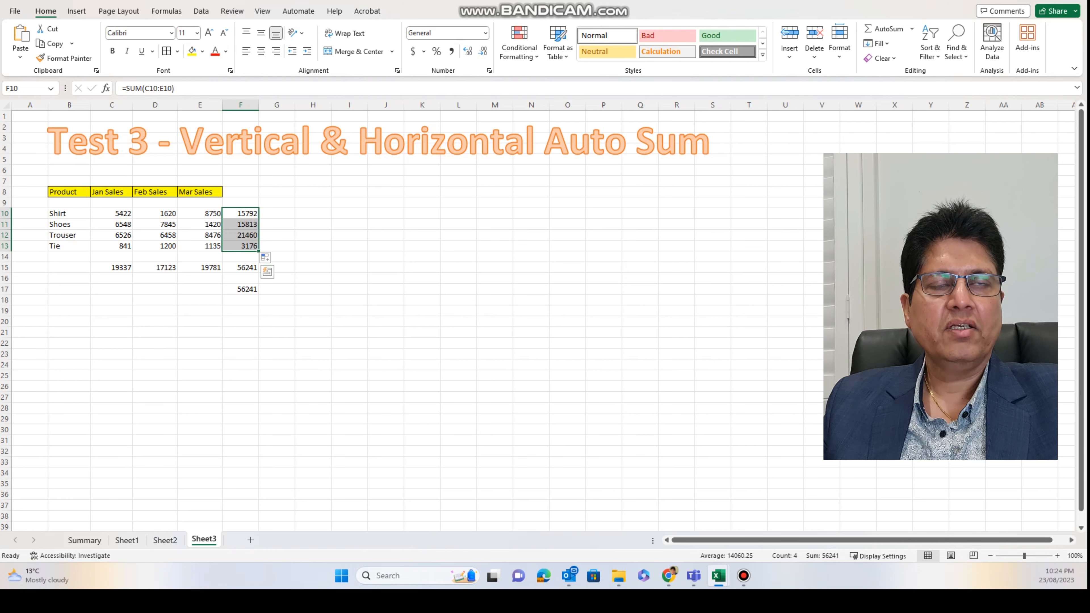
left_click(386, 267)
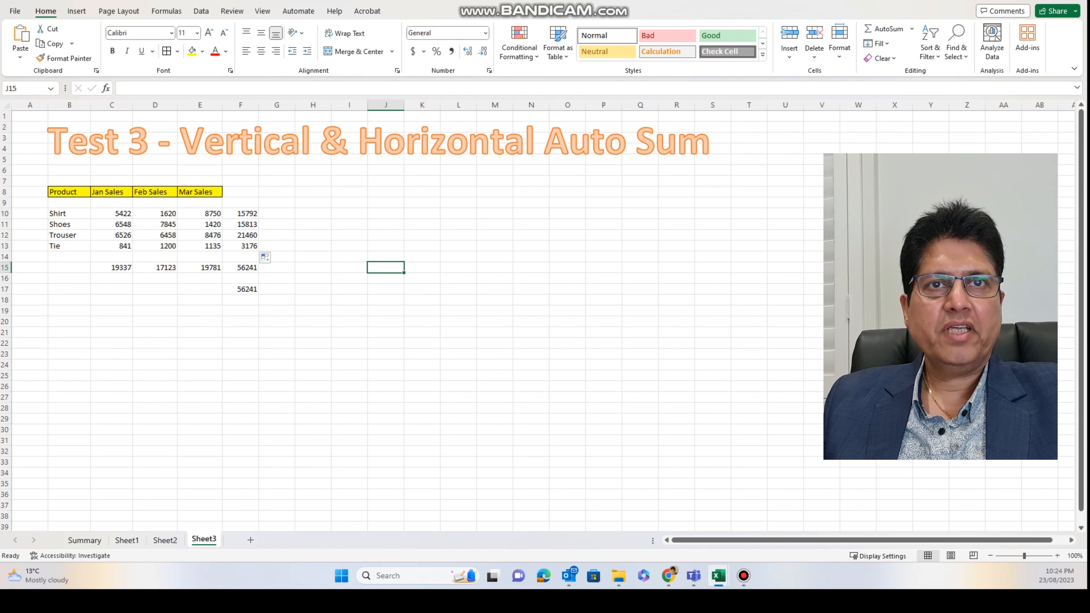